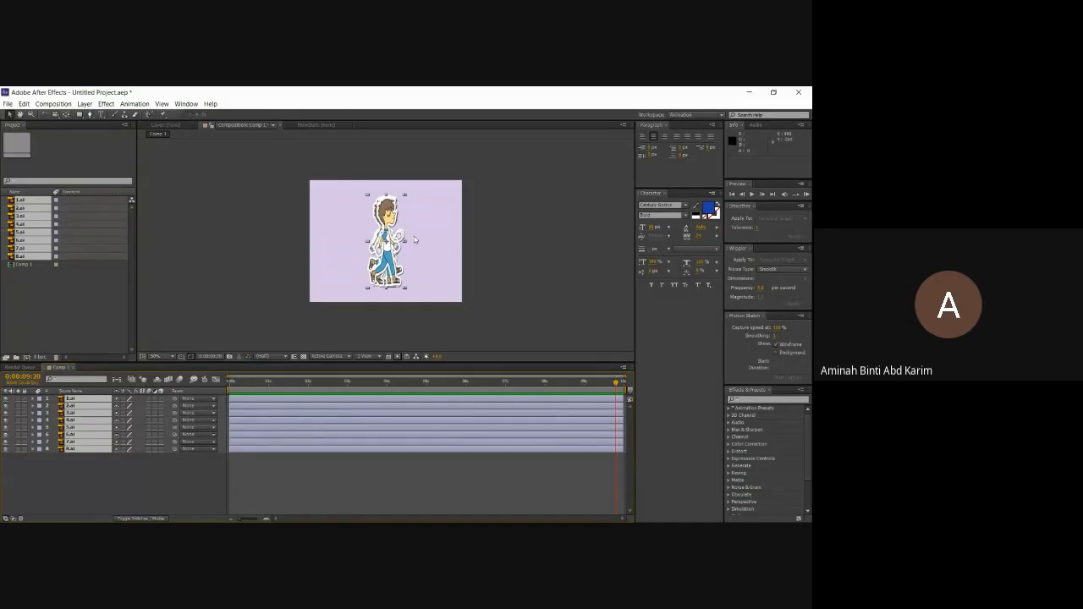
Step: Trim all eight layers, 1.ai to 8.ai, to about half a second each and return the playhead to the start
left_click(101, 484)
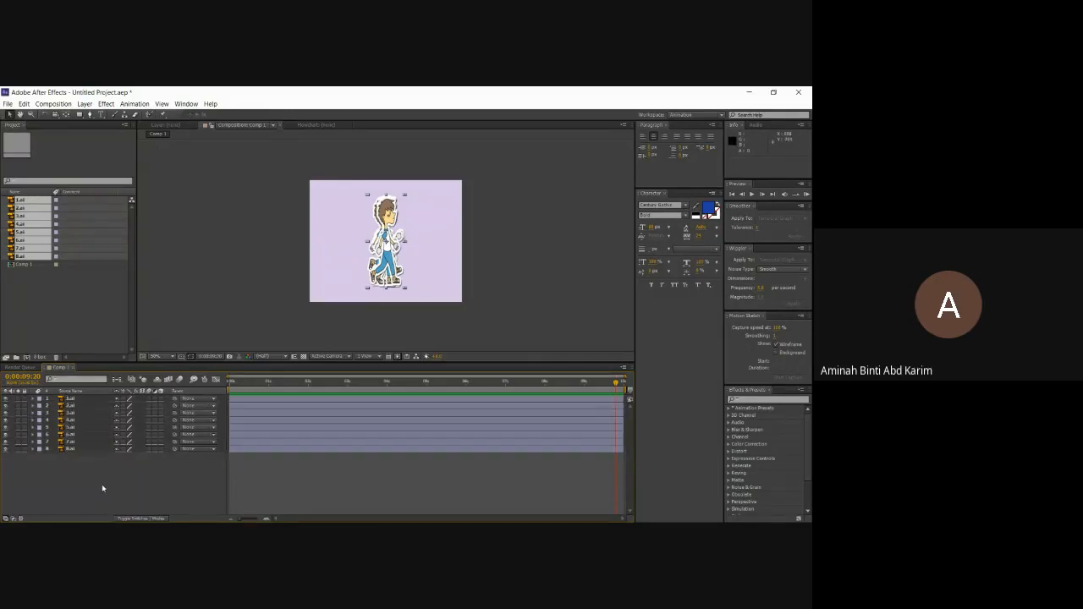
left_click_drag(88, 487, 68, 398)
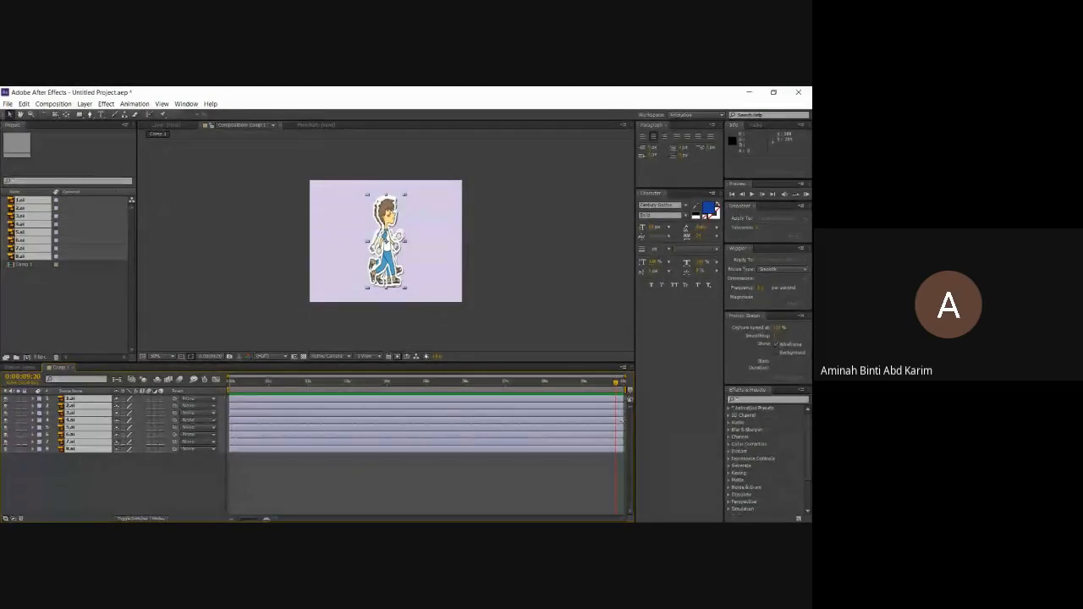
left_click_drag(623, 427, 245, 441)
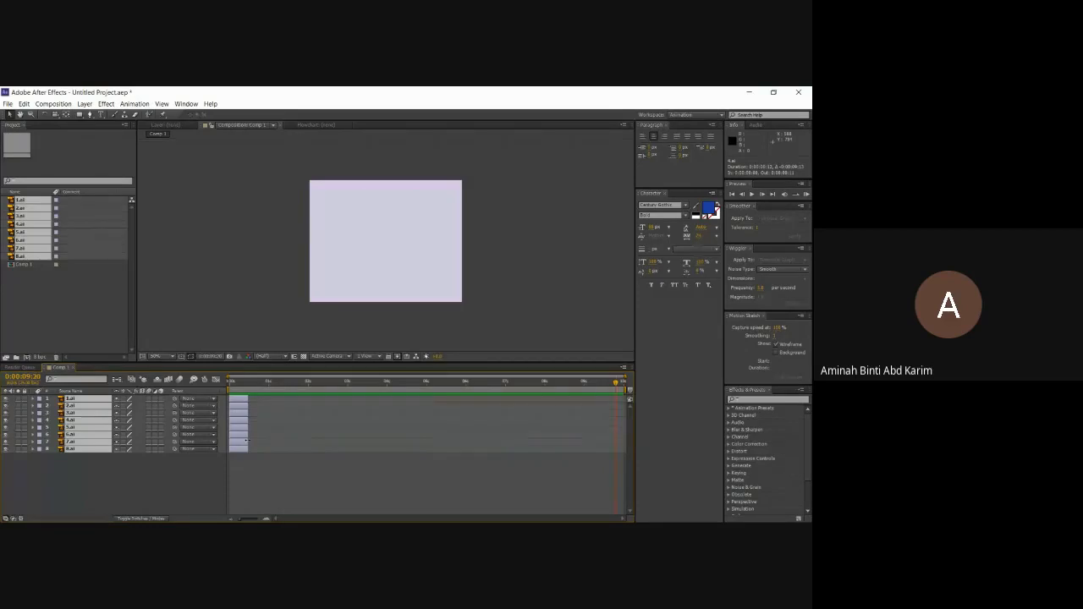
left_click(243, 382)
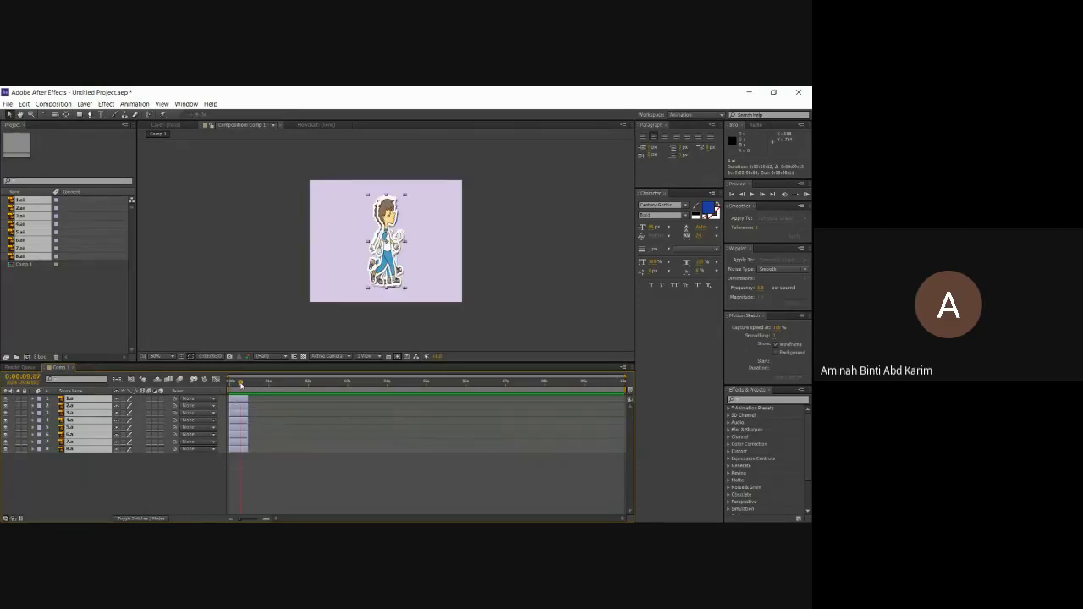
left_click_drag(244, 383, 230, 386)
left_click(193, 478)
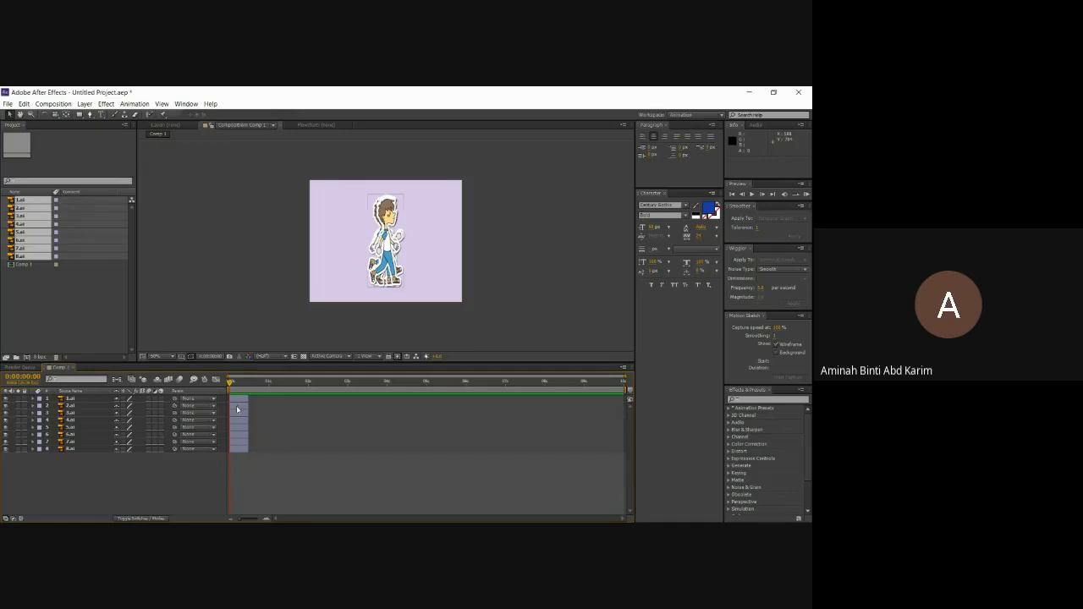
Step: Stagger layers 2.ai to 8.ai in the timeline so each clip starts where the previous one ends
left_click_drag(238, 409, 291, 421)
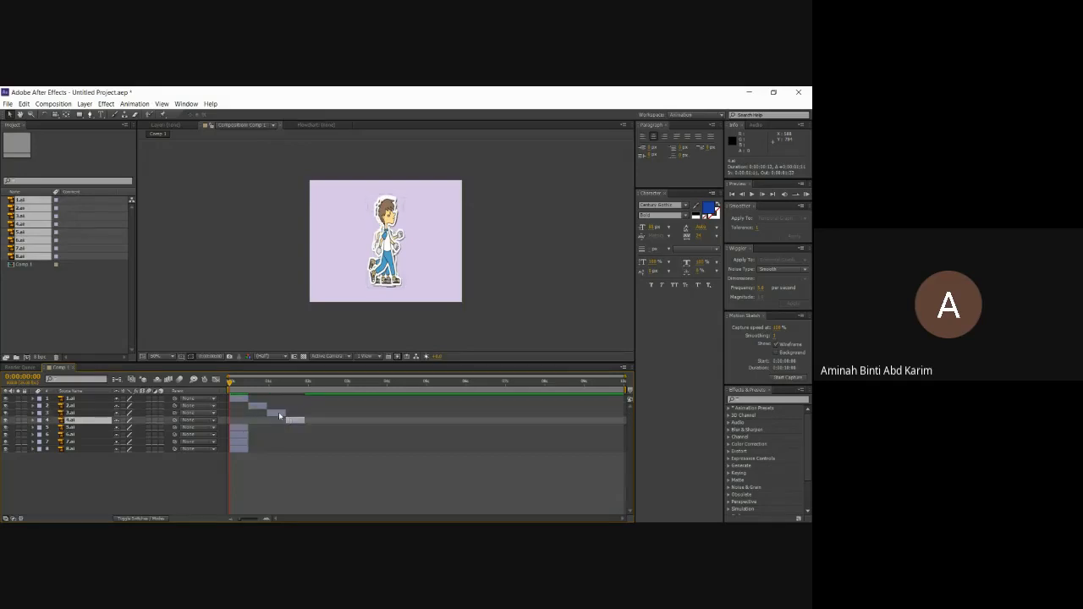
left_click_drag(292, 421, 312, 434)
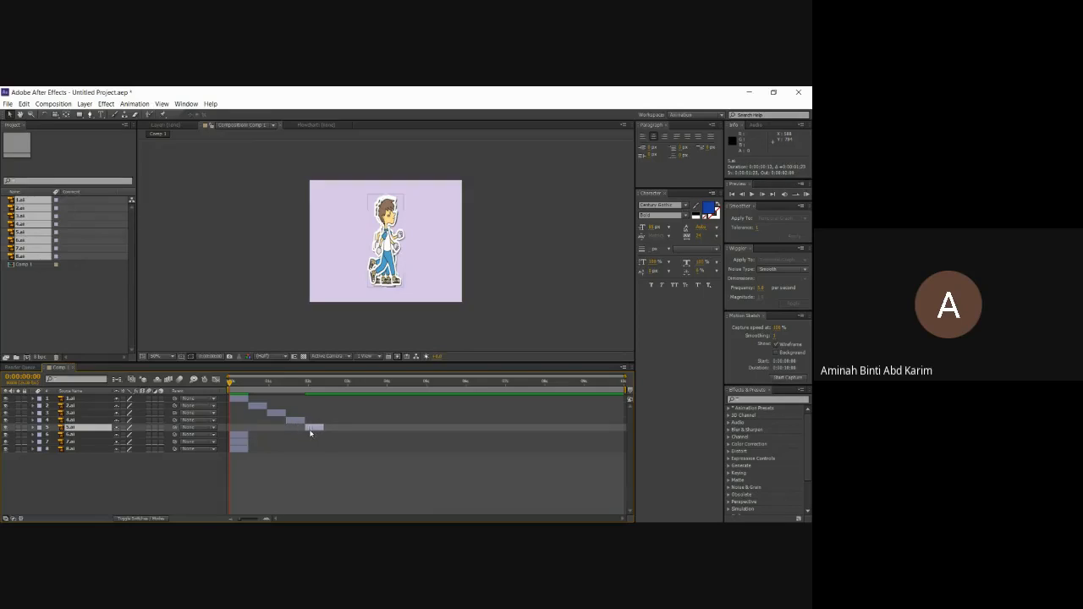
left_click_drag(237, 438, 327, 440)
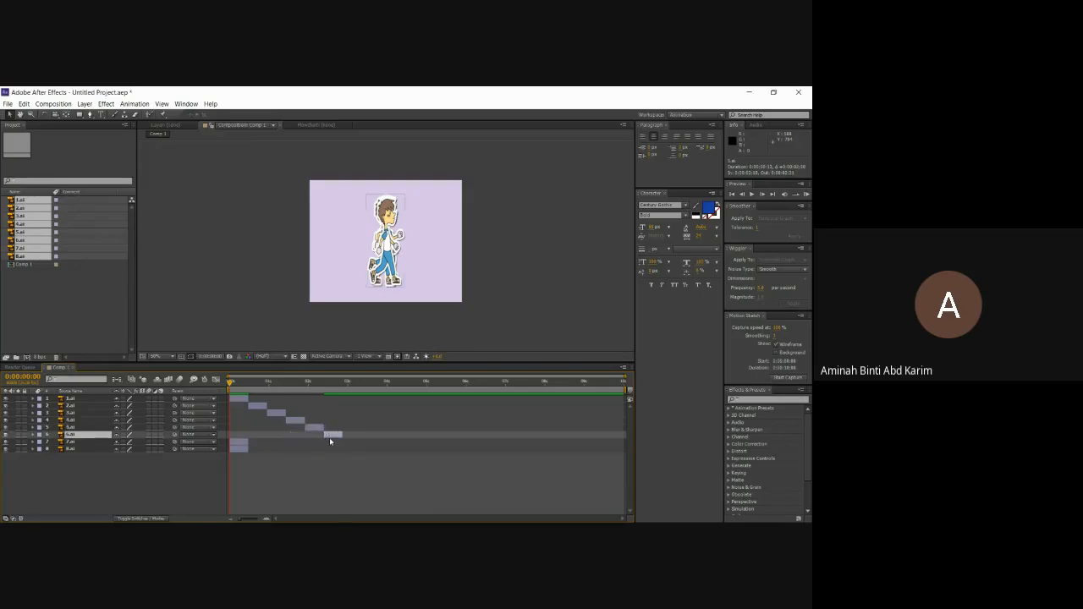
left_click_drag(238, 443, 351, 453)
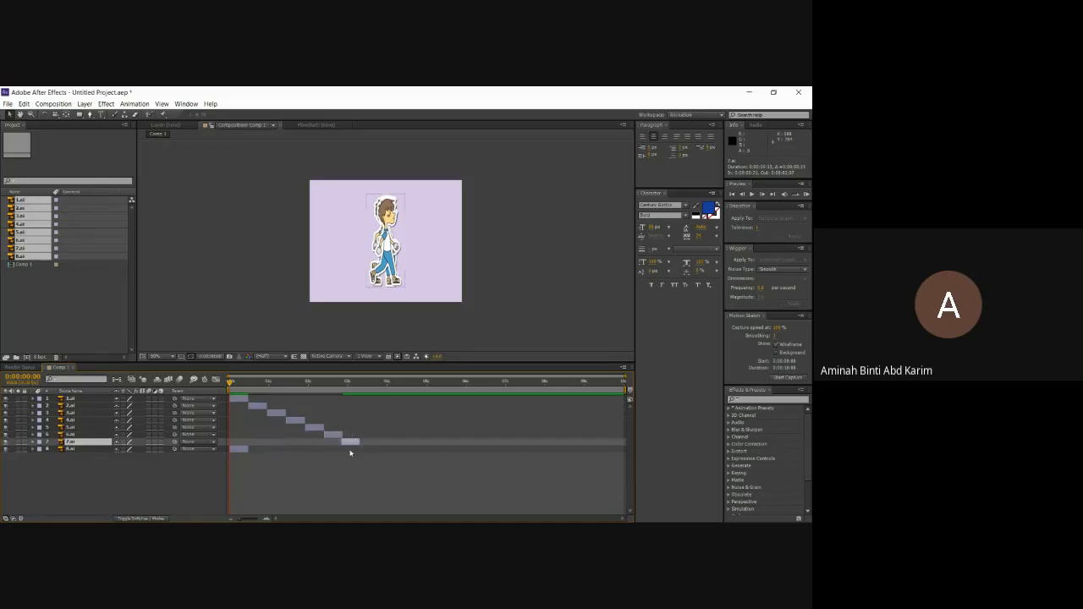
left_click_drag(242, 449, 387, 473)
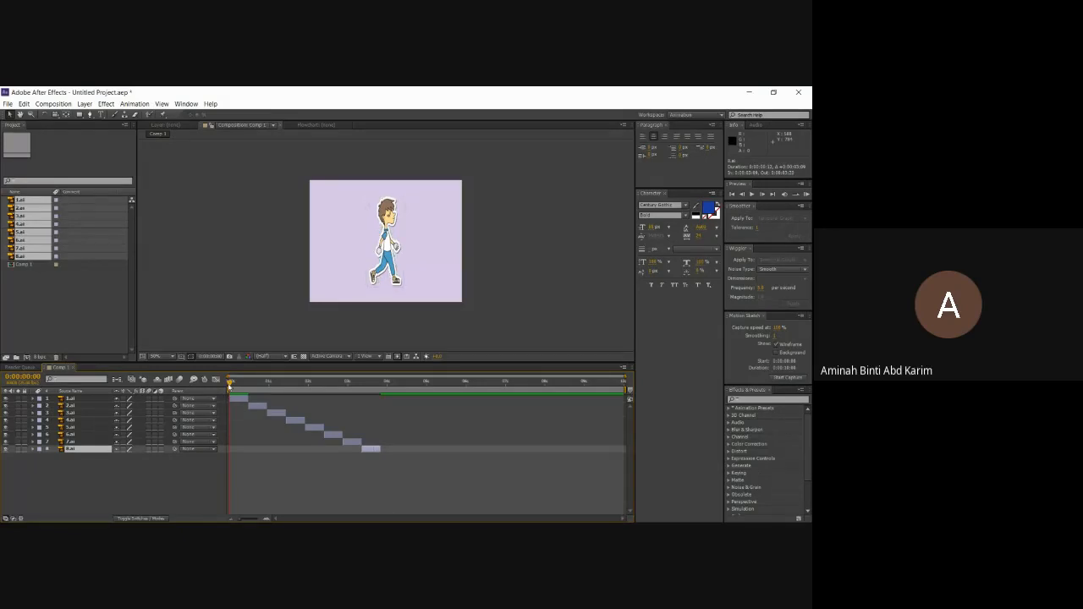
Step: Preview the staggered walk sequence and return the playhead to the start of the composition
left_click(236, 383)
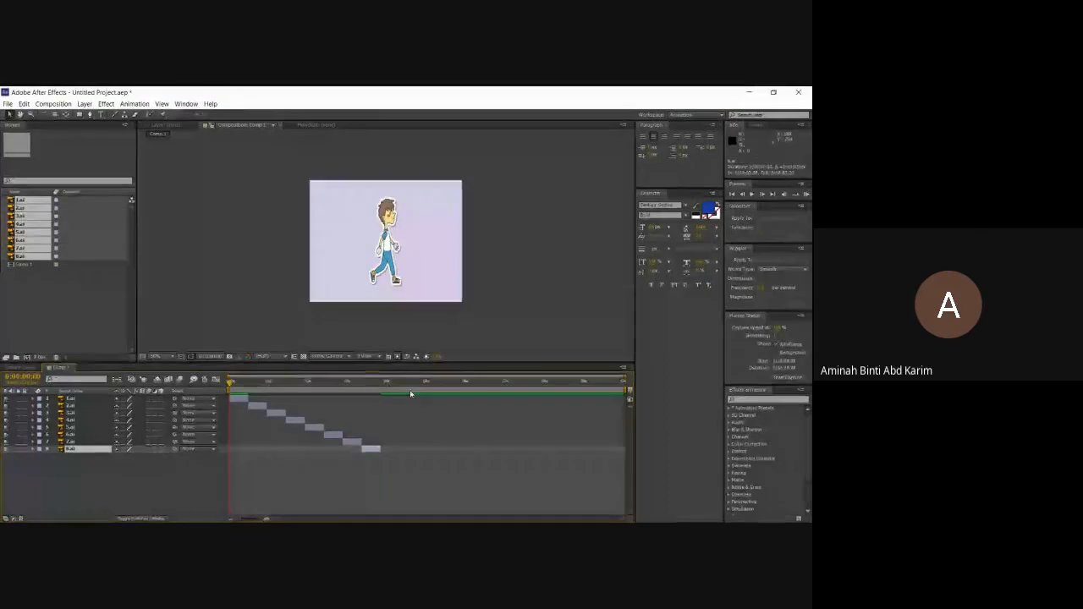
key("space")
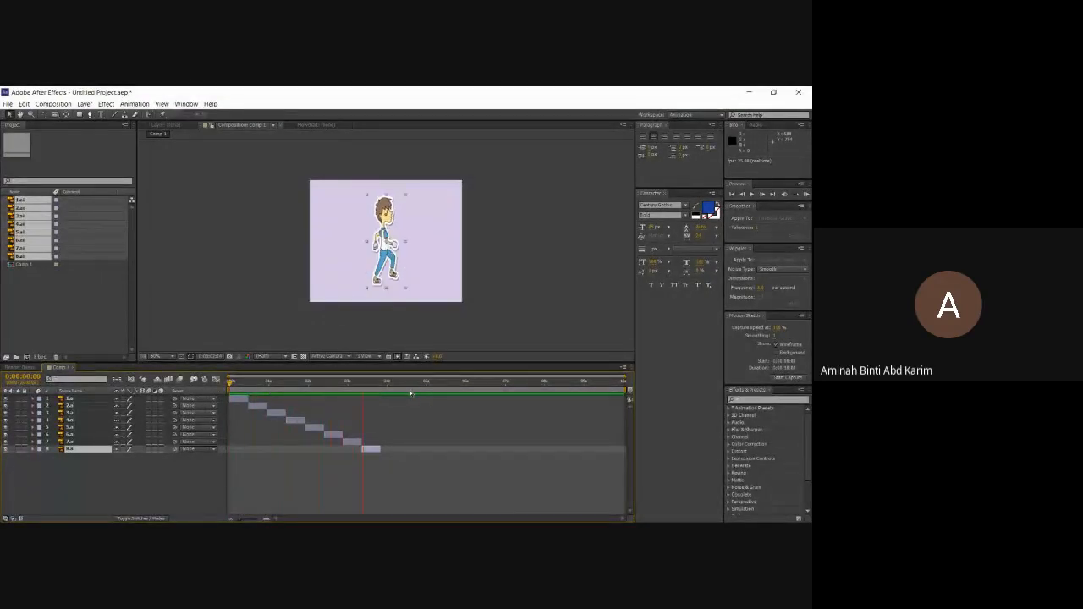
left_click(411, 395)
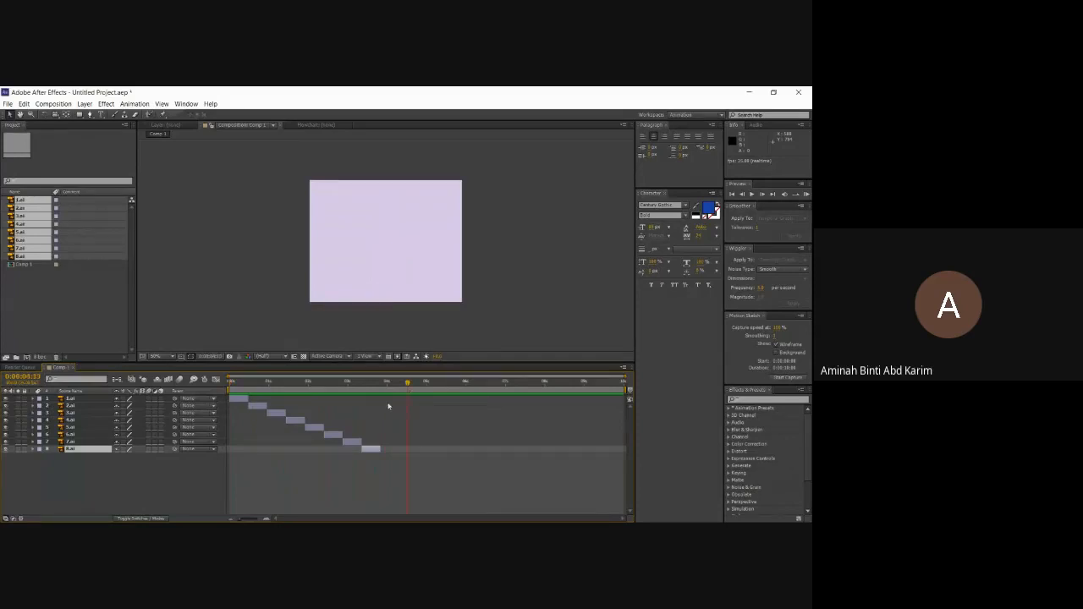
left_click_drag(408, 383, 194, 411)
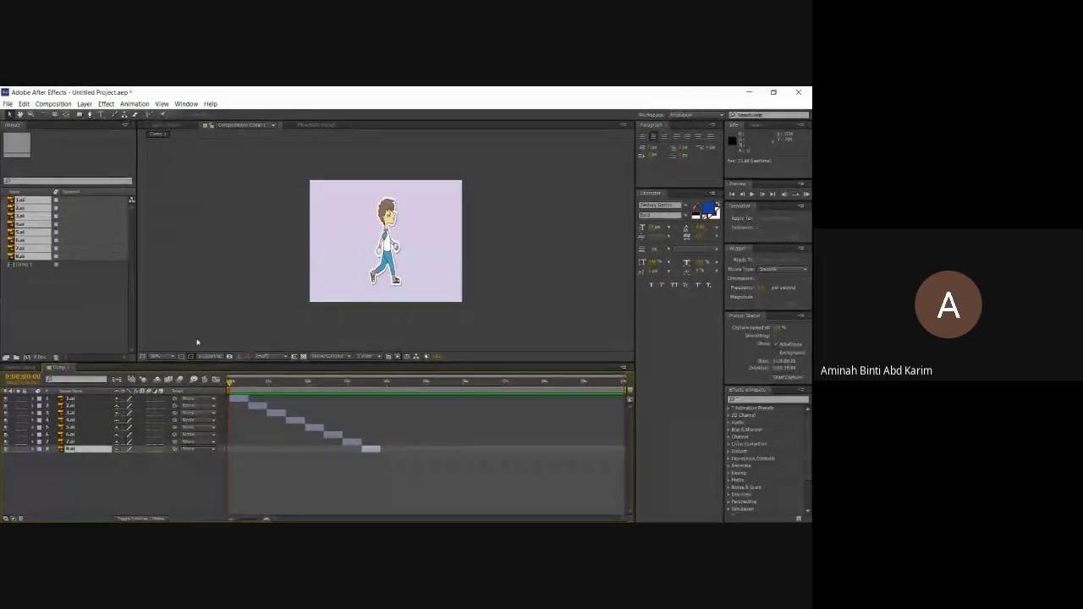
Step: Move the character in all eight layers together to the left edge of the composition, partly outside the frame
left_click_drag(110, 470, 3, 379)
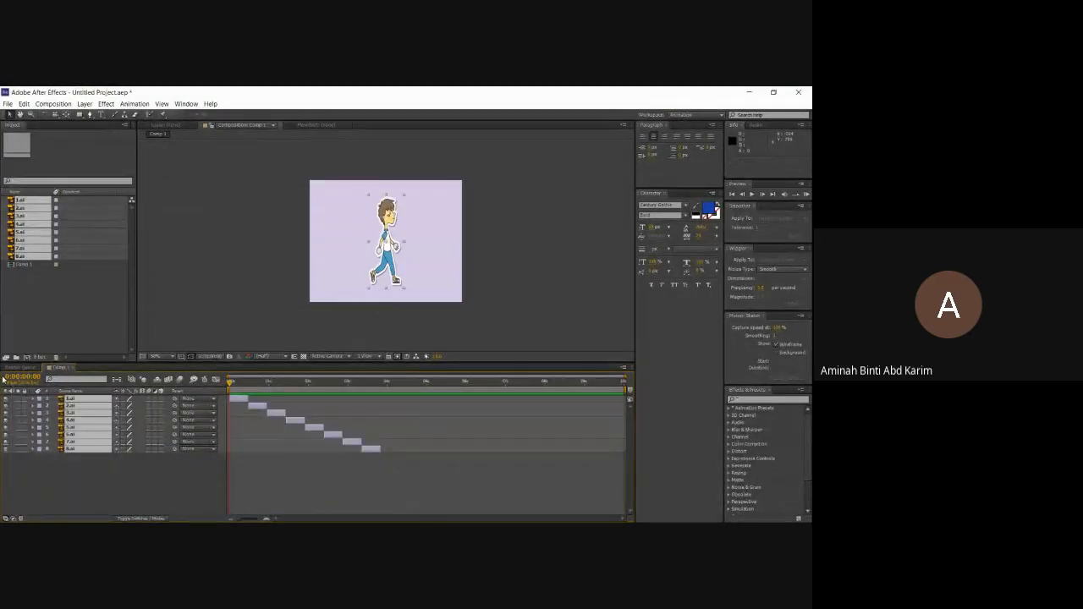
left_click_drag(111, 486, 10, 391)
left_click_drag(387, 257, 300, 257)
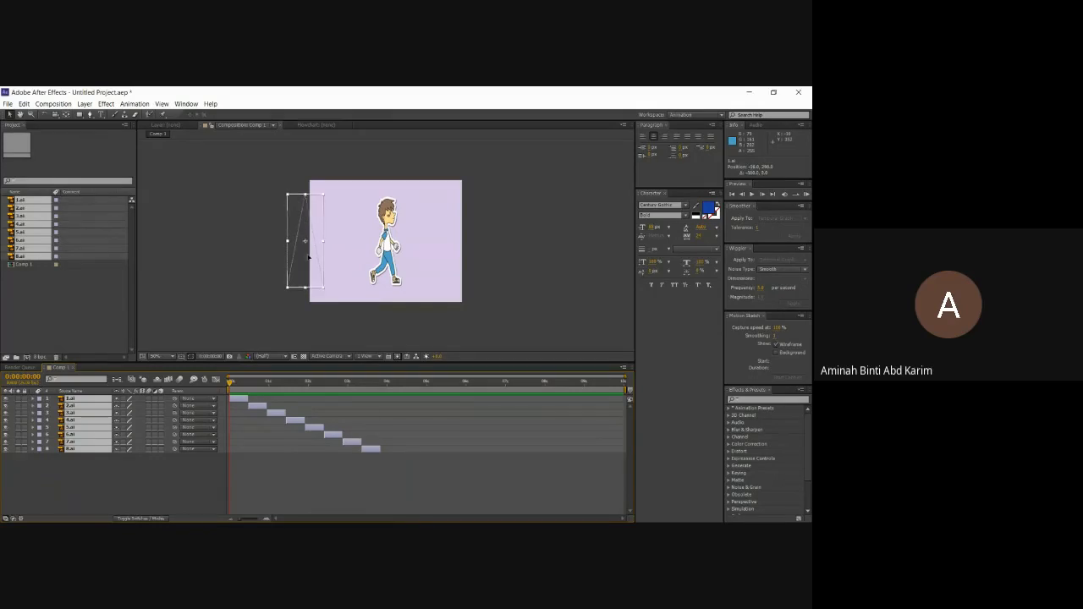
left_click(262, 294)
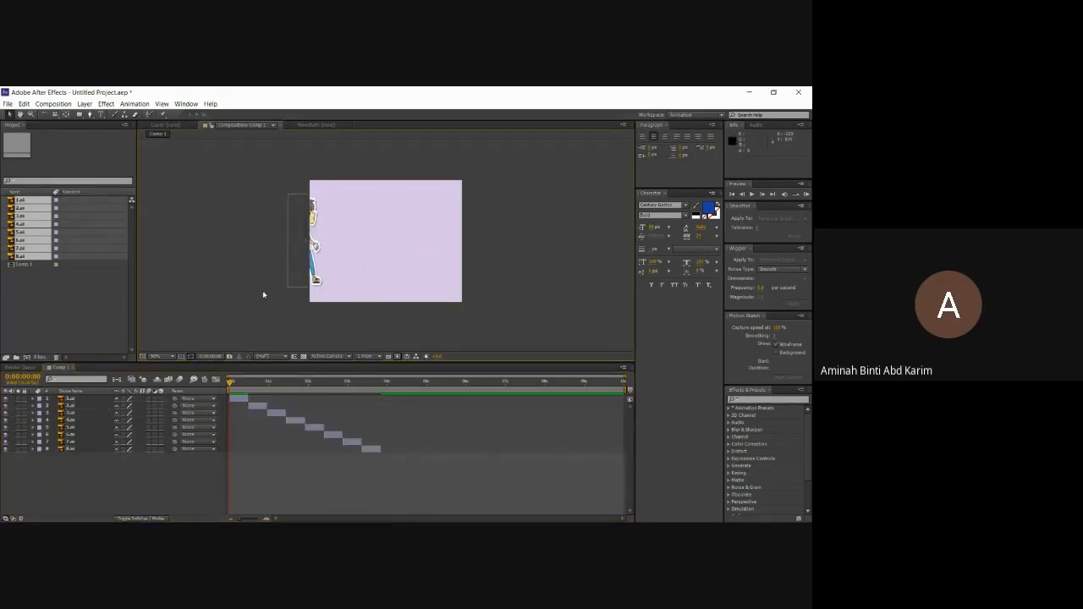
Step: At 0:00:00:15, nudge layer 2.ai to the right so its pose advances into the frame
left_click(235, 383)
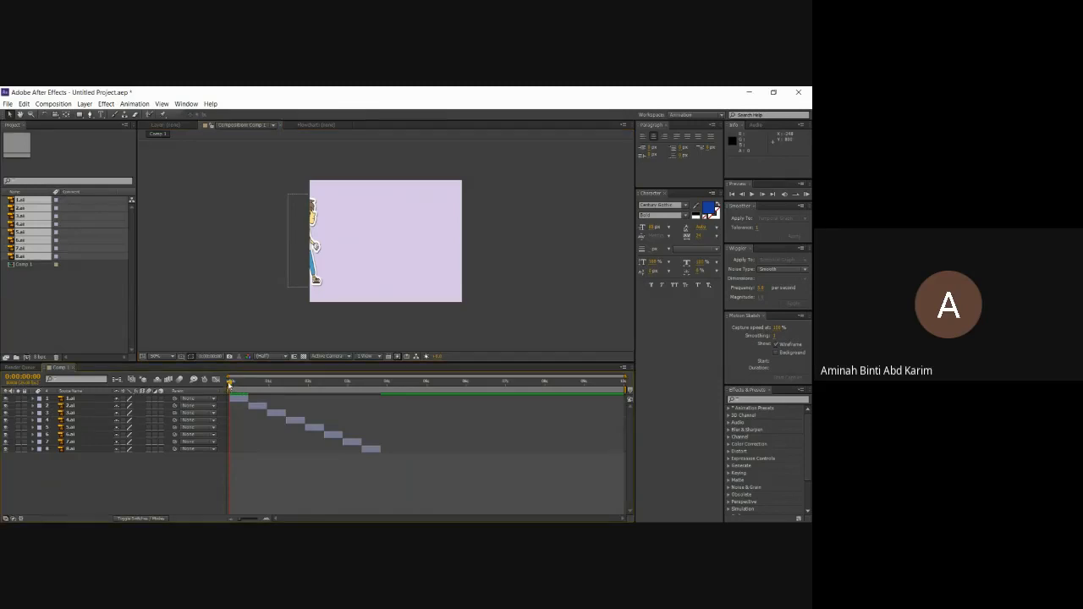
left_click_drag(235, 384, 254, 385)
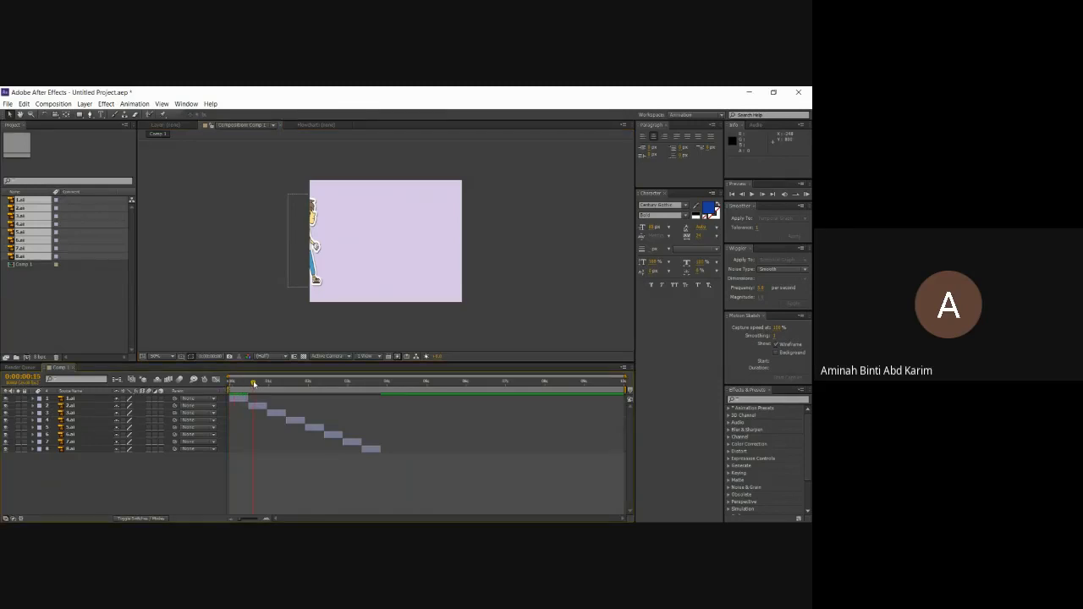
left_click(258, 406)
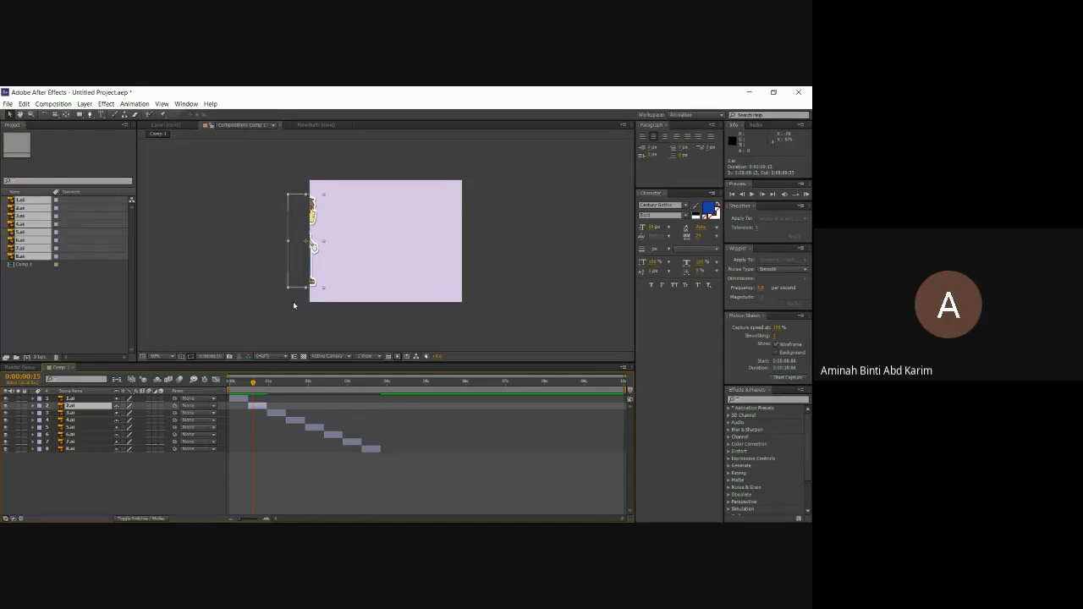
key("Right")
key("Right")
key("Right")
key("Right")
key("Right")
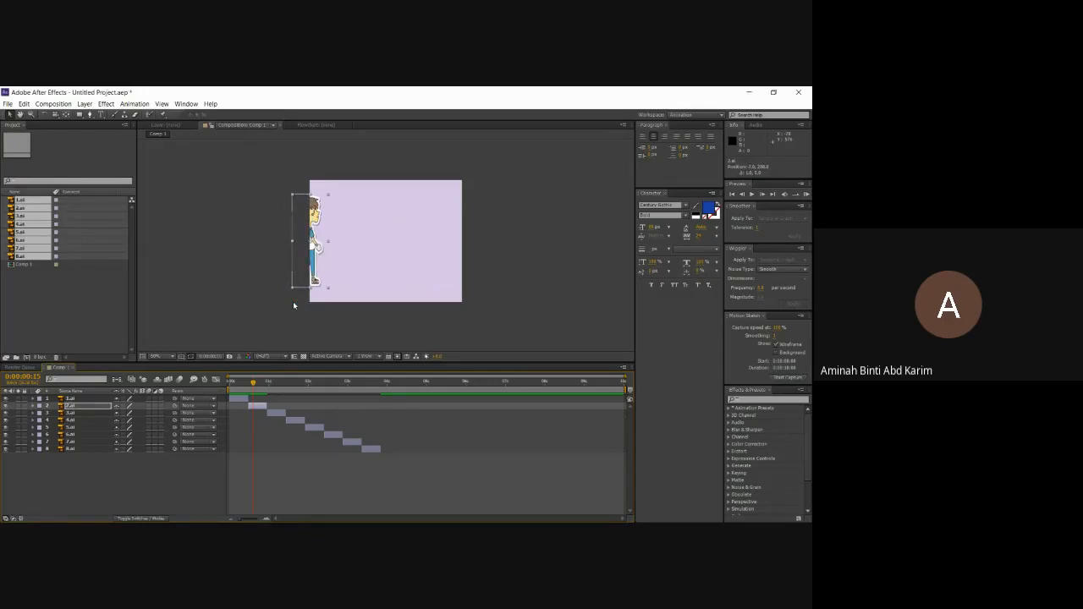
key("Right")
key("Right")
key("Right")
key("Right")
key("Right")
key("Right")
key("Right")
key("Right")
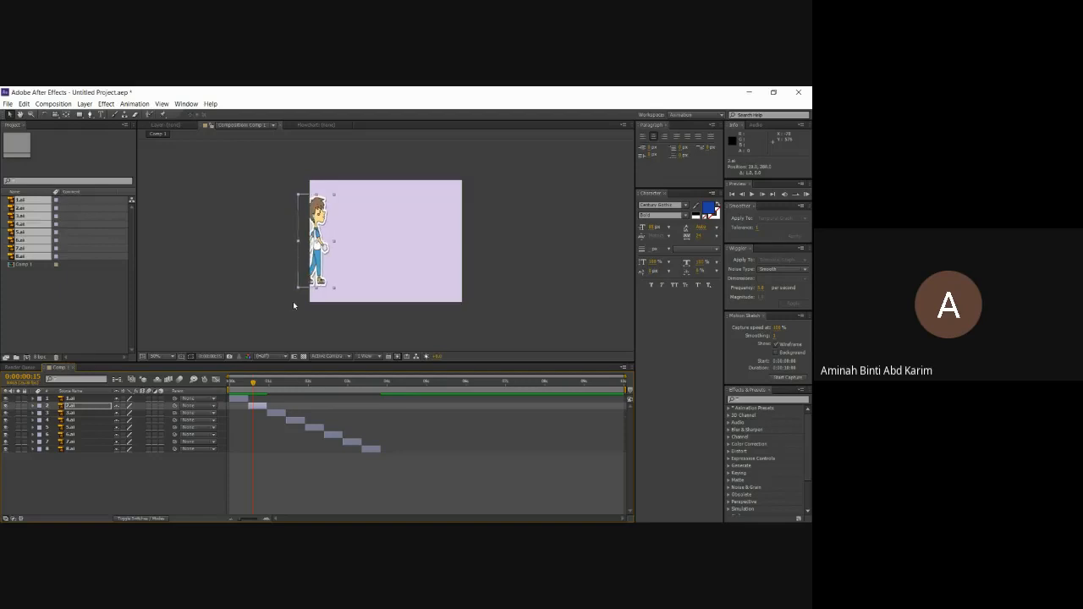
key("Right")
Step: Play the walk from the start and move the playhead to 0:00:01:03, within layer 3.ai
left_click_drag(253, 388, 230, 386)
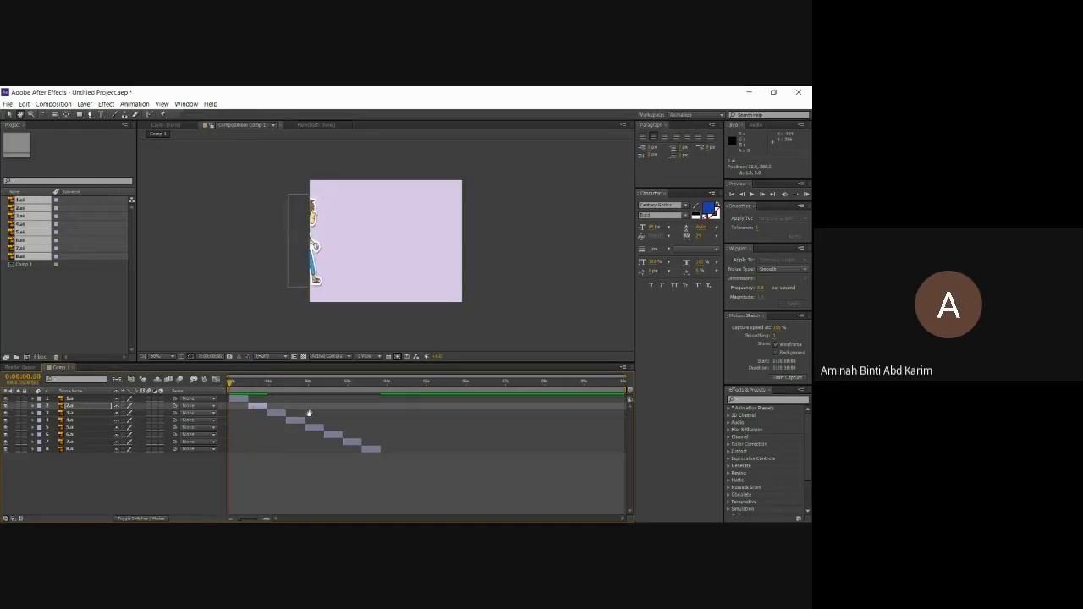
key("space")
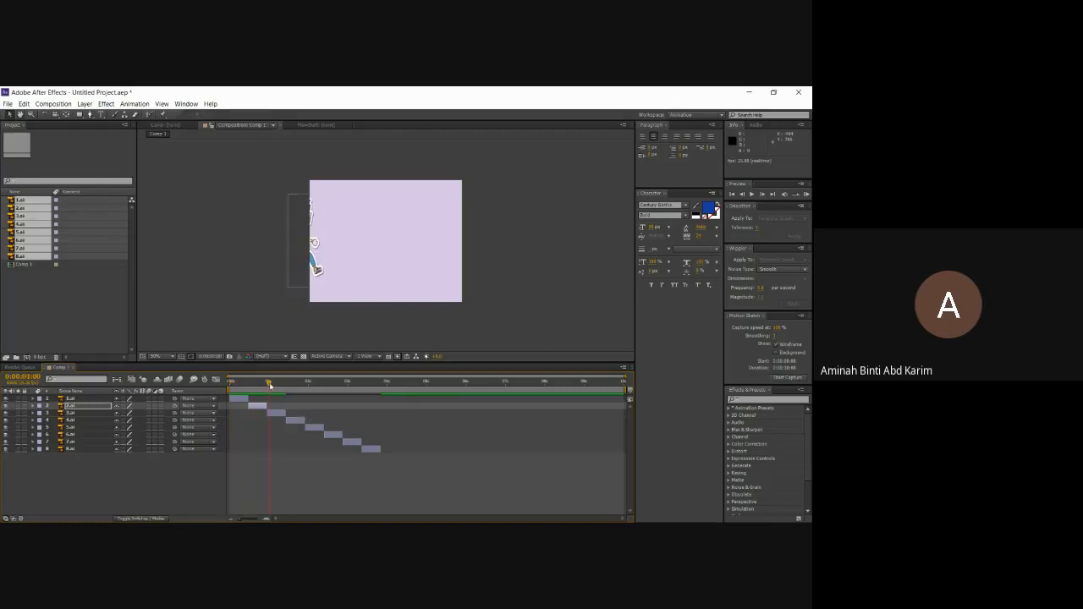
left_click_drag(270, 383, 273, 385)
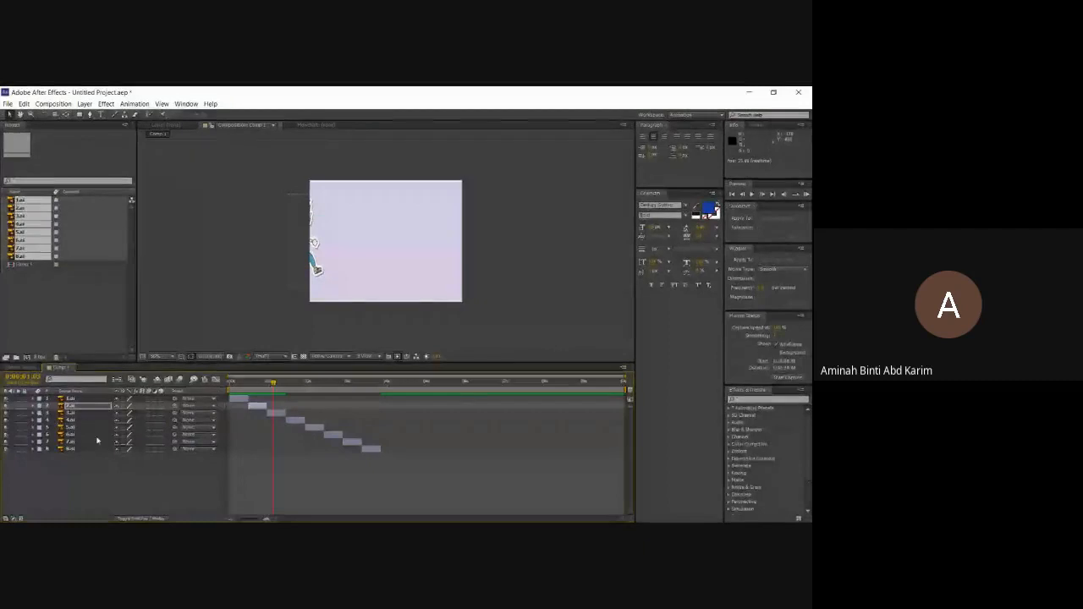
Step: Shift the 3.ai clip slightly earlier to overlap the end of 2.ai, and place the playhead in the overlap at 0:00:00:23
left_click(75, 413)
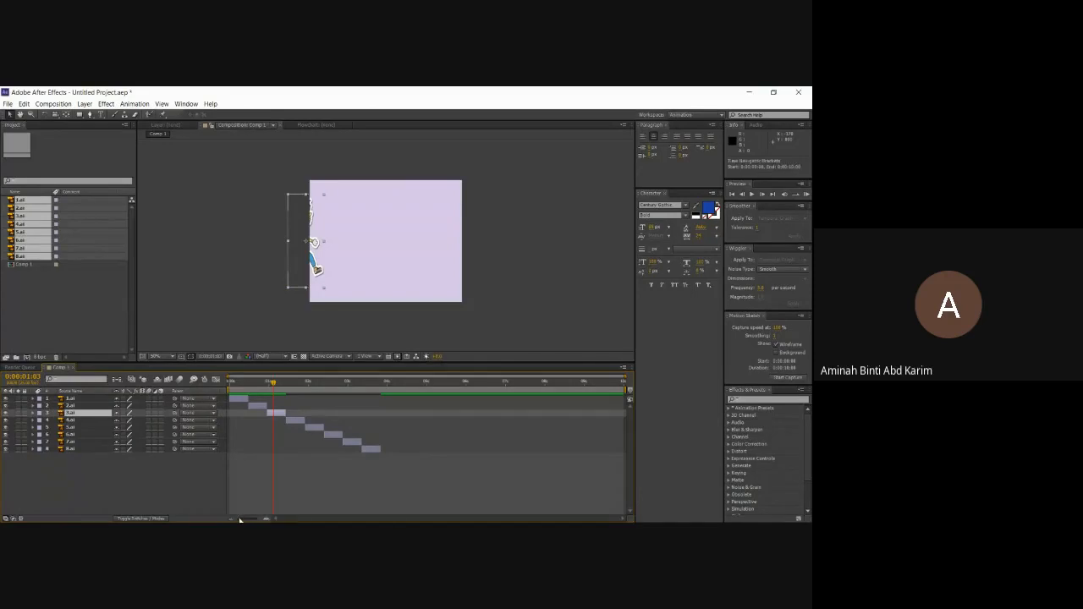
left_click_drag(246, 520, 255, 520)
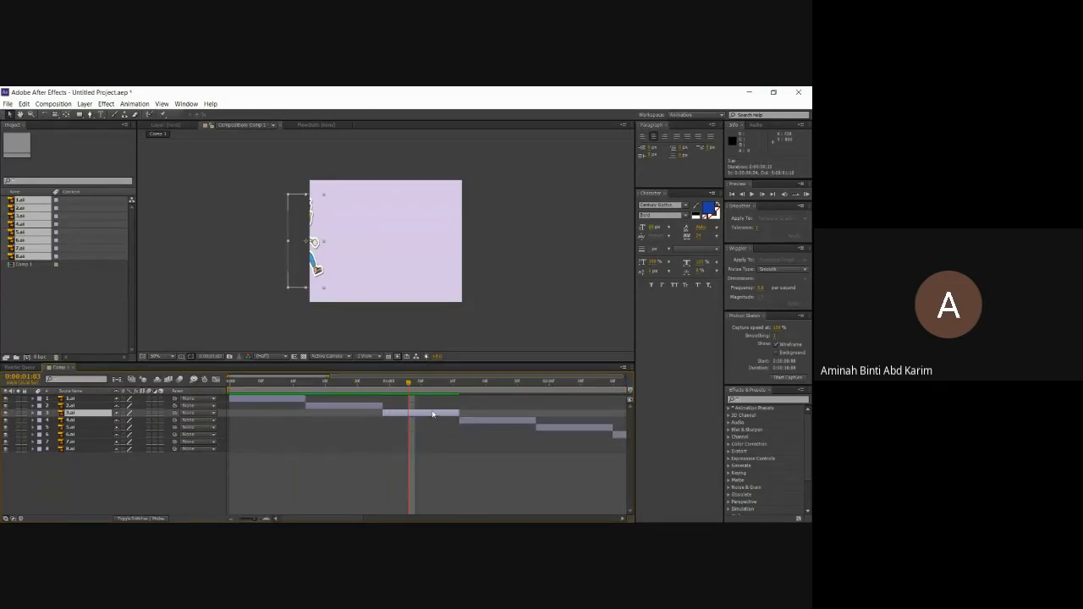
left_click_drag(433, 414, 420, 413)
left_click(381, 387)
left_click(377, 388)
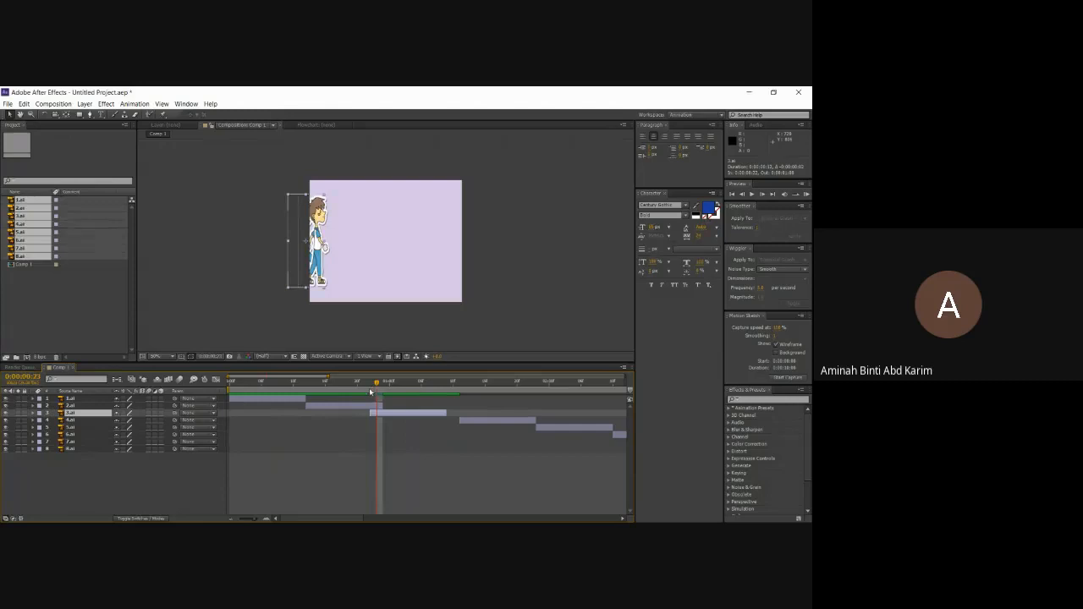
Step: Nudge layer 3.ai to the right, ahead of the 2.ai pose, to a horizontal position of about 74
left_click(393, 412)
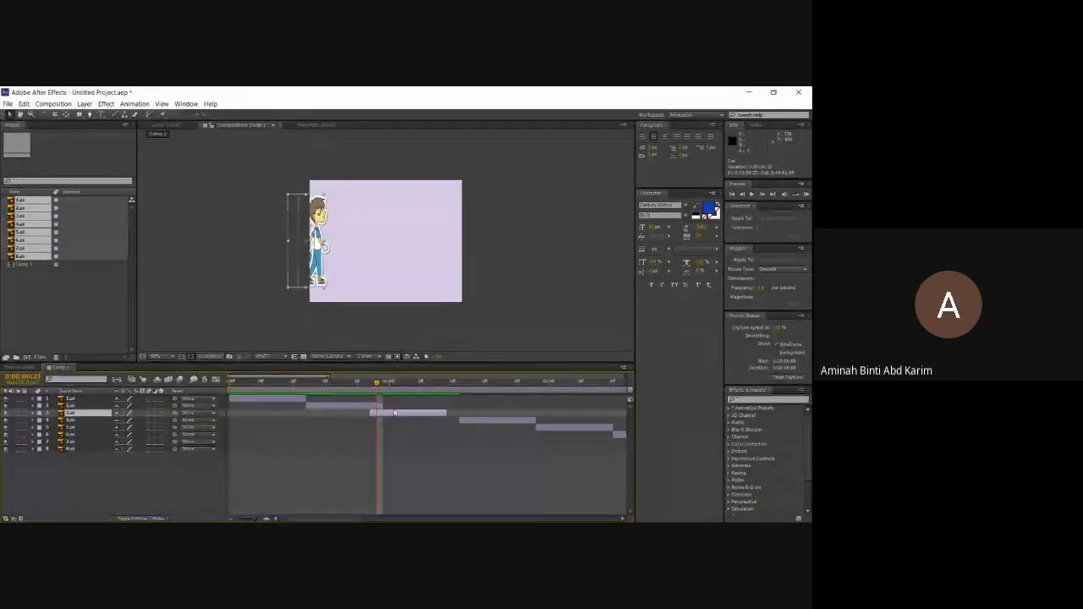
key("Right")
key("Right")
key("Right")
key("Right")
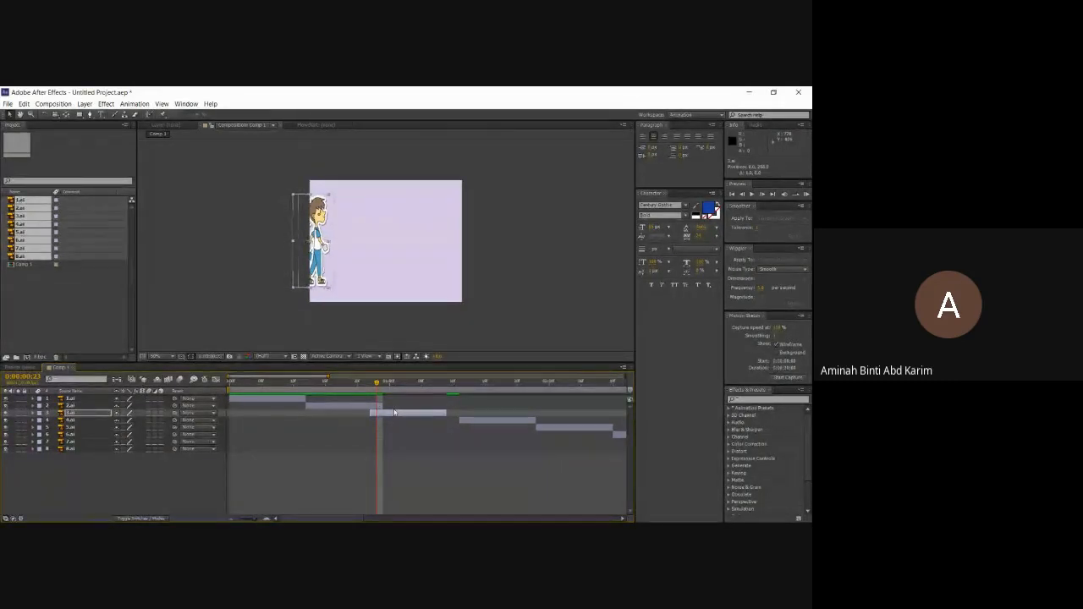
key("Right")
key("Right")
key("Right")
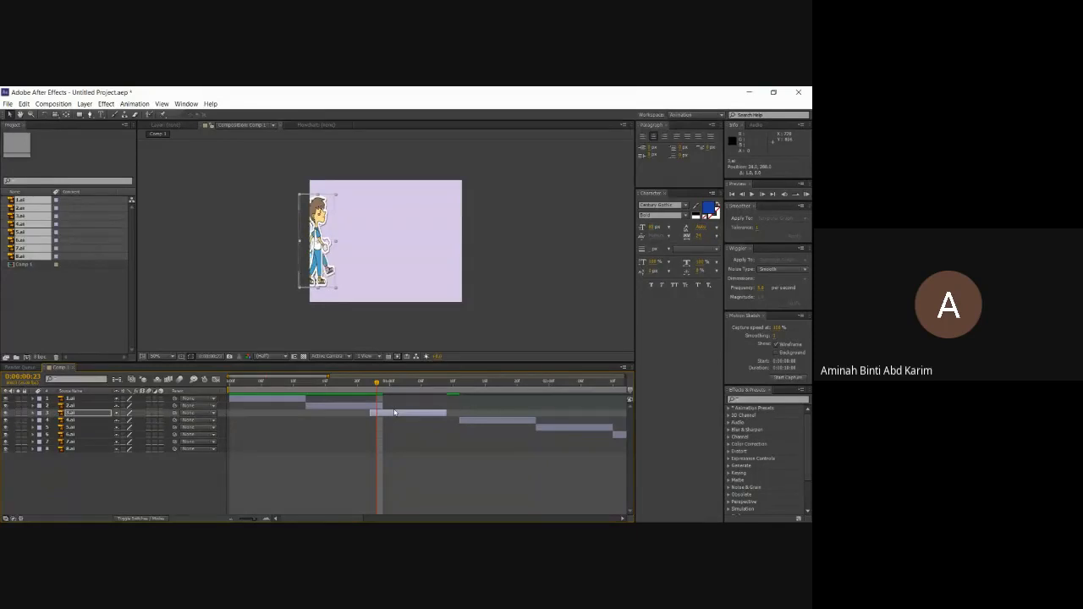
key("Right")
key("Right")
key("Right")
key("Right")
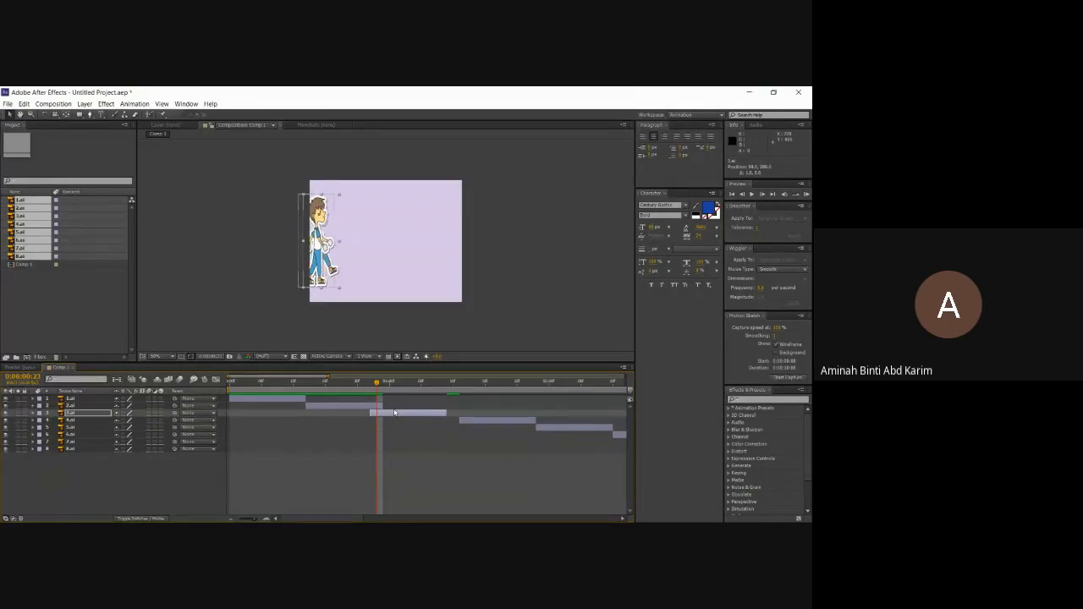
key("Right")
key("Right")
key("Right")
key("Right")
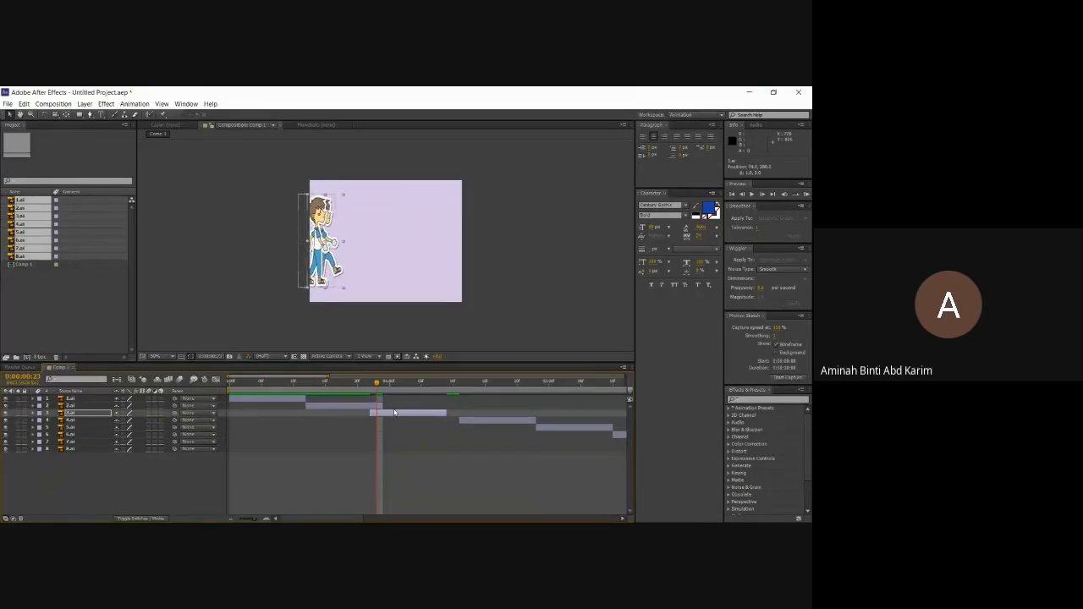
key("Right")
key("Right")
key("Right")
key("Right")
key("Left")
key("Left")
key("Left")
key("Left")
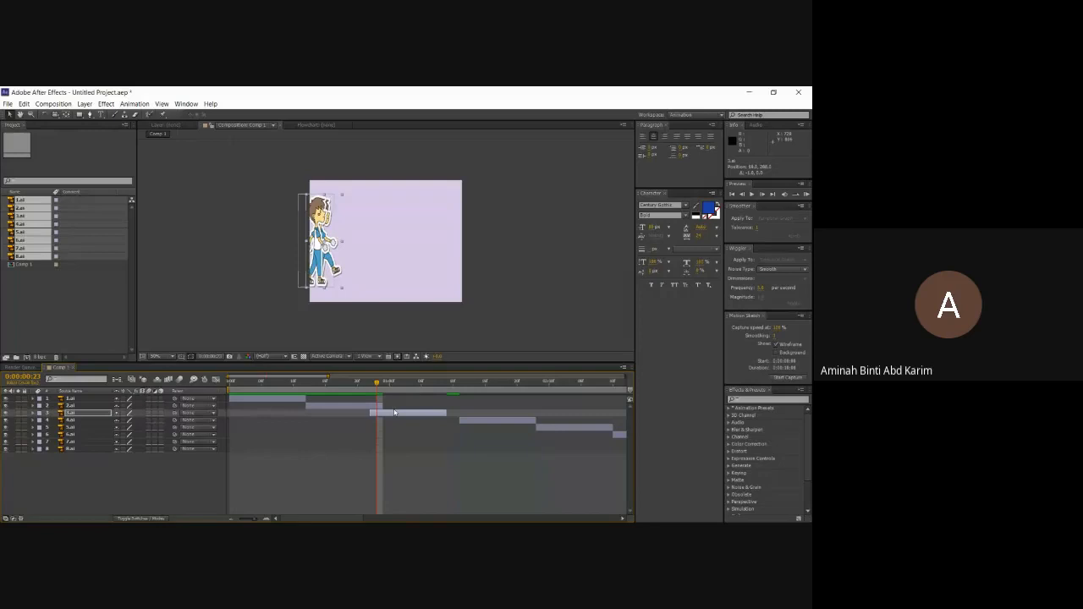
key("Right")
key("Right")
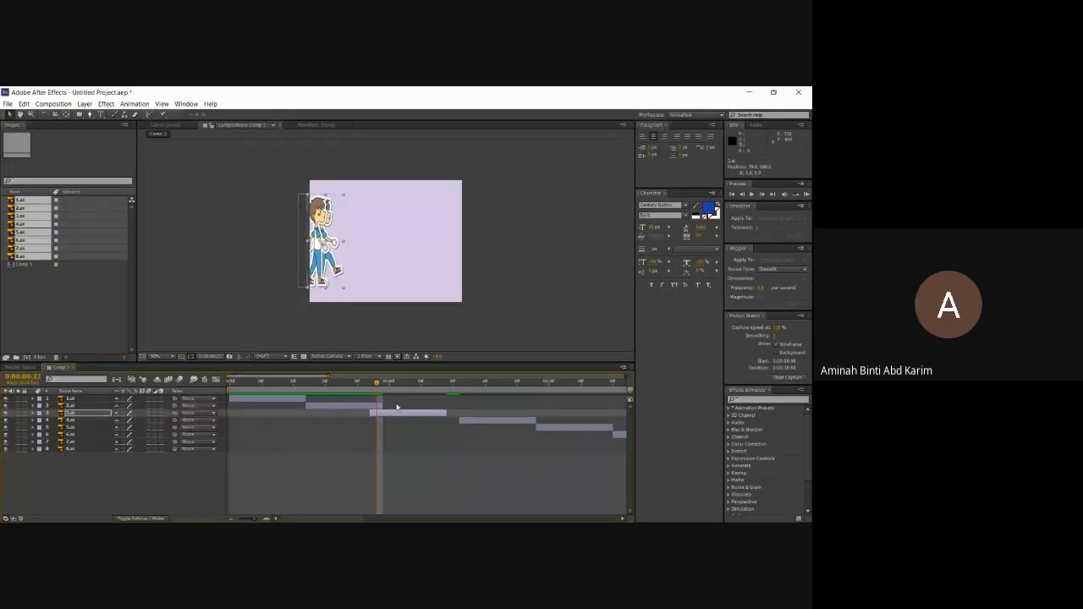
Step: Move the 3.ai clip back to follow 2.ai, and overlap 4.ai with the end of 3.ai, placing the playhead at 0:00:01:10
left_click_drag(389, 418, 401, 417)
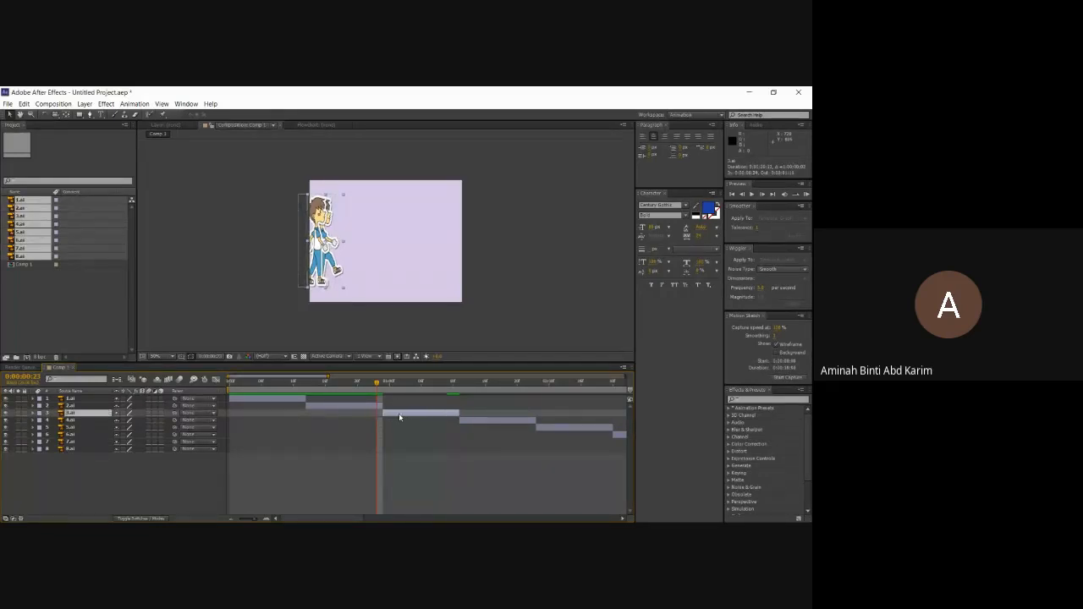
left_click_drag(376, 382, 406, 390)
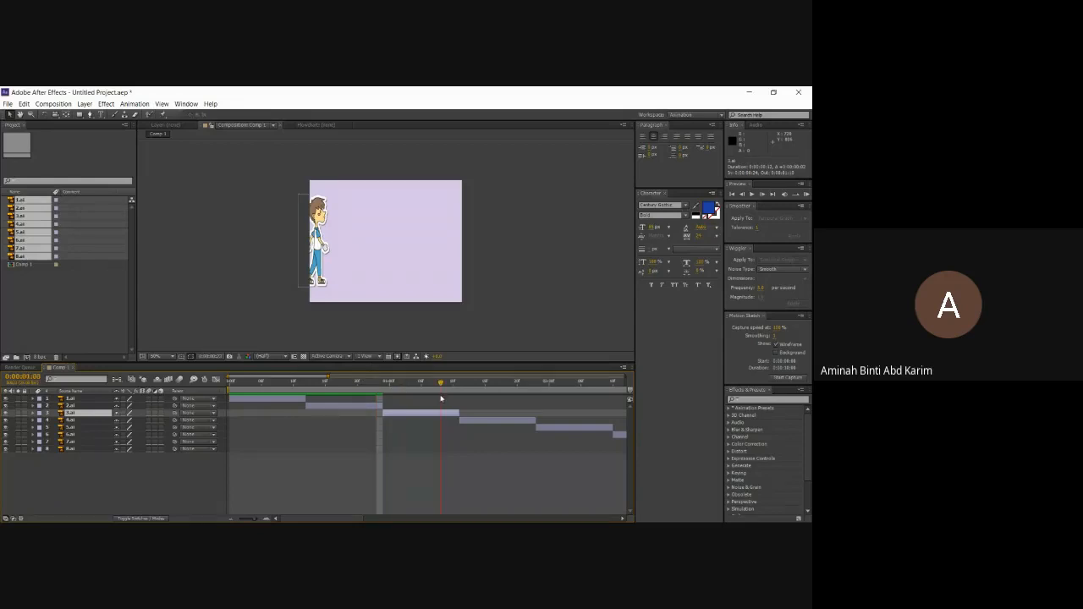
left_click_drag(488, 423, 469, 422)
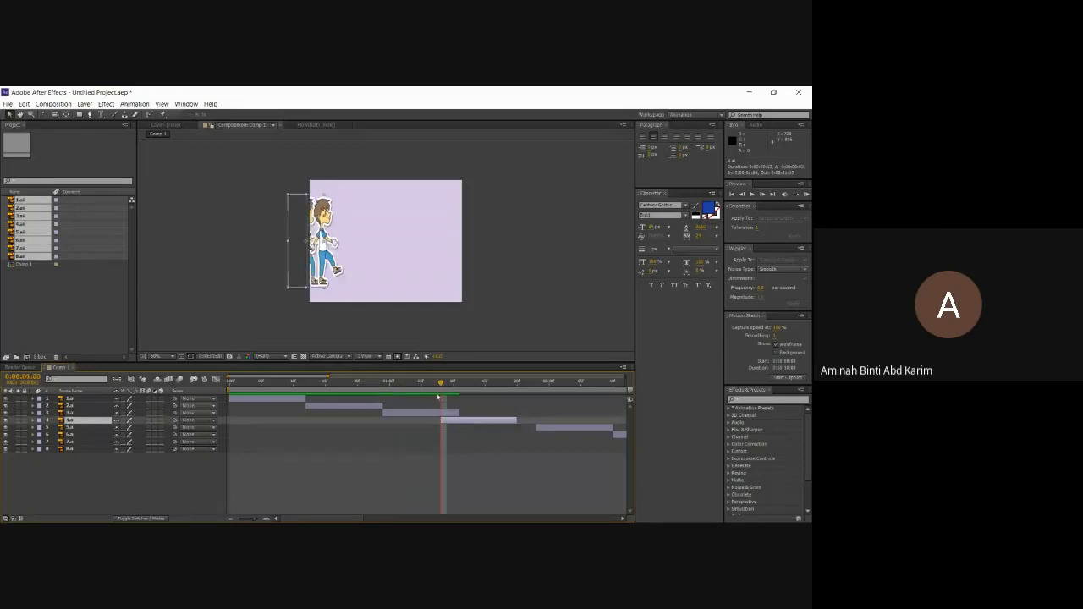
left_click_drag(440, 383, 453, 382)
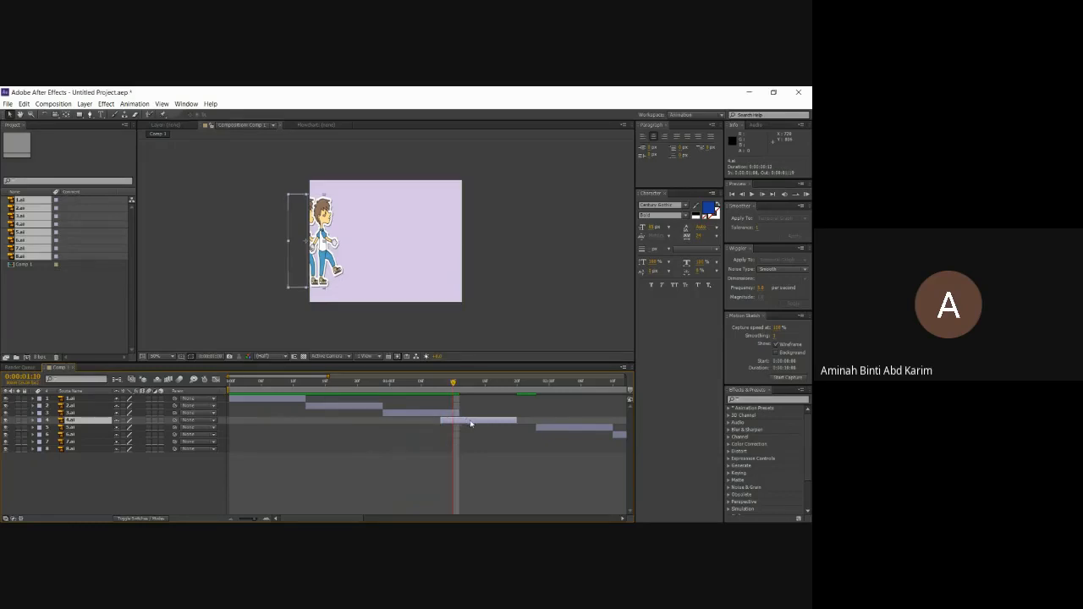
Step: Nudge layer 4.ai to the right, slightly ahead of the 3.ai pose, and shift its clip back to start where 3.ai ends
key("Right")
key("Right")
key("Right")
key("Right")
key("Right")
key("Right")
key("Right")
key("Right")
key("Right")
key("Right")
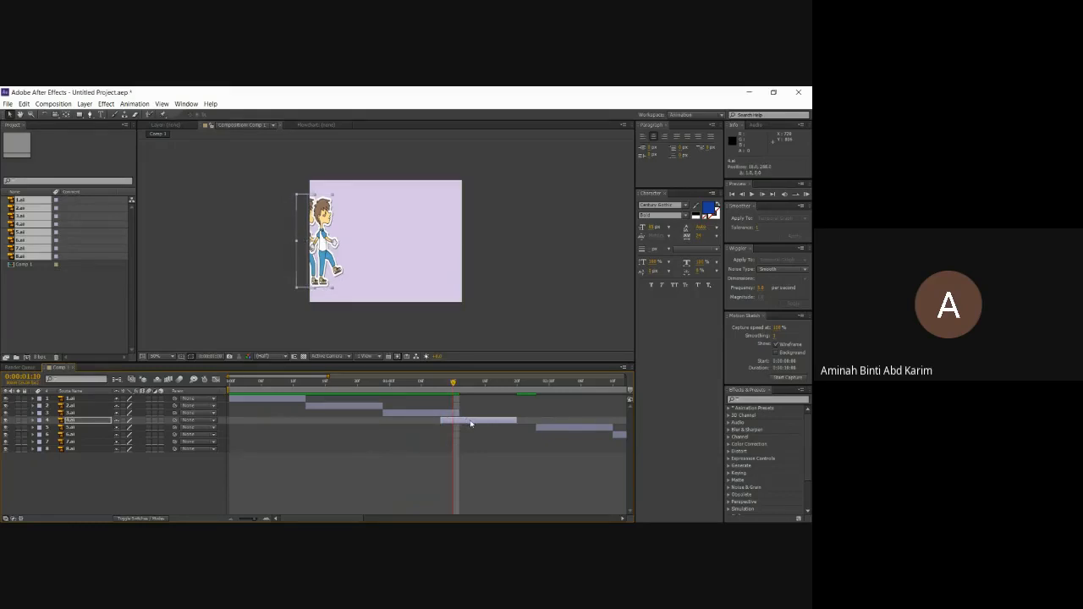
key("Right")
key("Right")
key("Right")
key("Right")
key("Right")
key("Right")
key("Right")
key("Right")
key("Right")
key("Right")
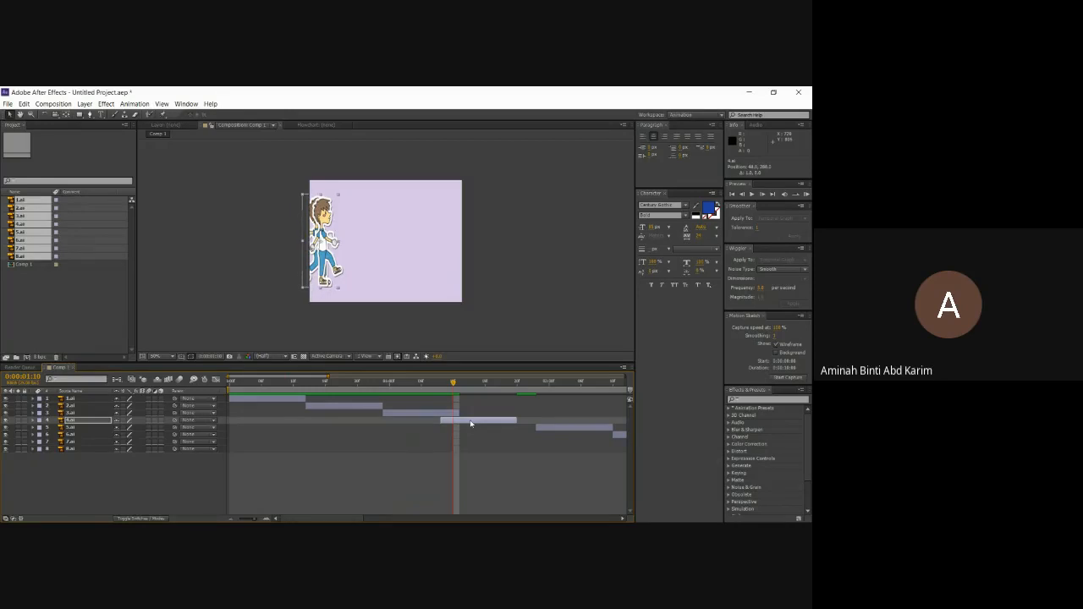
key("Right")
key("Right")
key("Right")
key("Right")
key("Right")
key("Right")
key("Right")
key("Right")
key("Right")
key("Right")
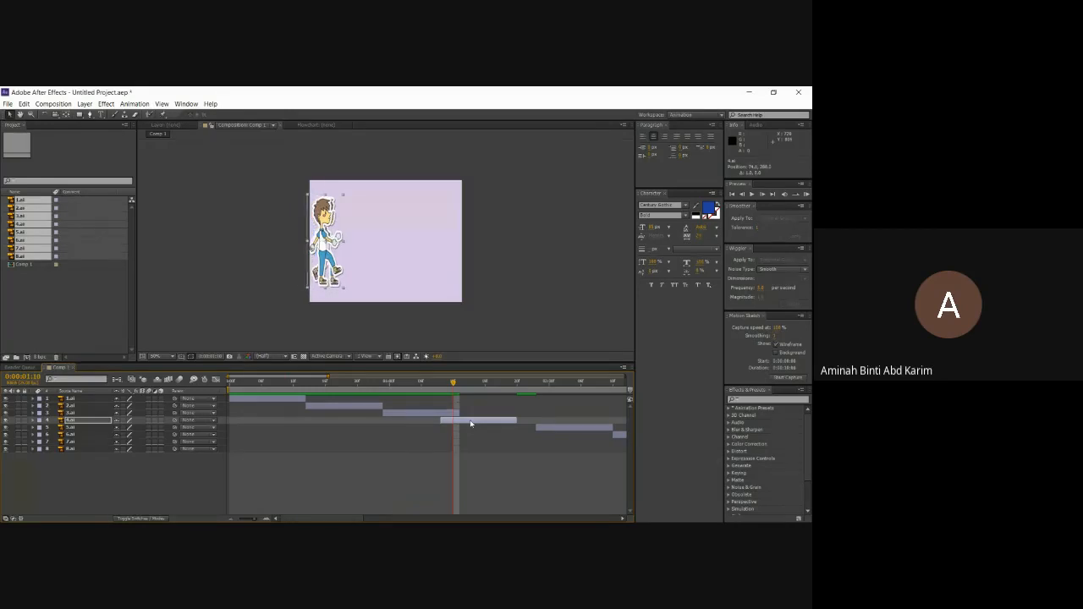
key("Right")
key("Right")
key("Right")
key("Right")
key("Right")
key("Right")
key("Right")
key("Right")
key("Right")
key("Right")
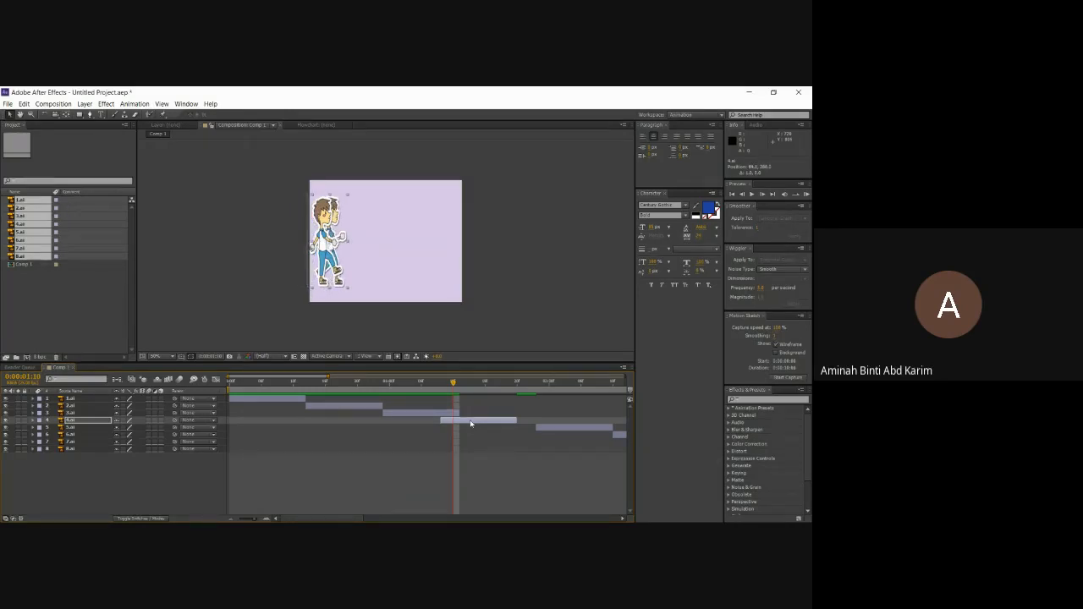
key("Right")
key("Right")
left_click_drag(471, 424, 491, 429)
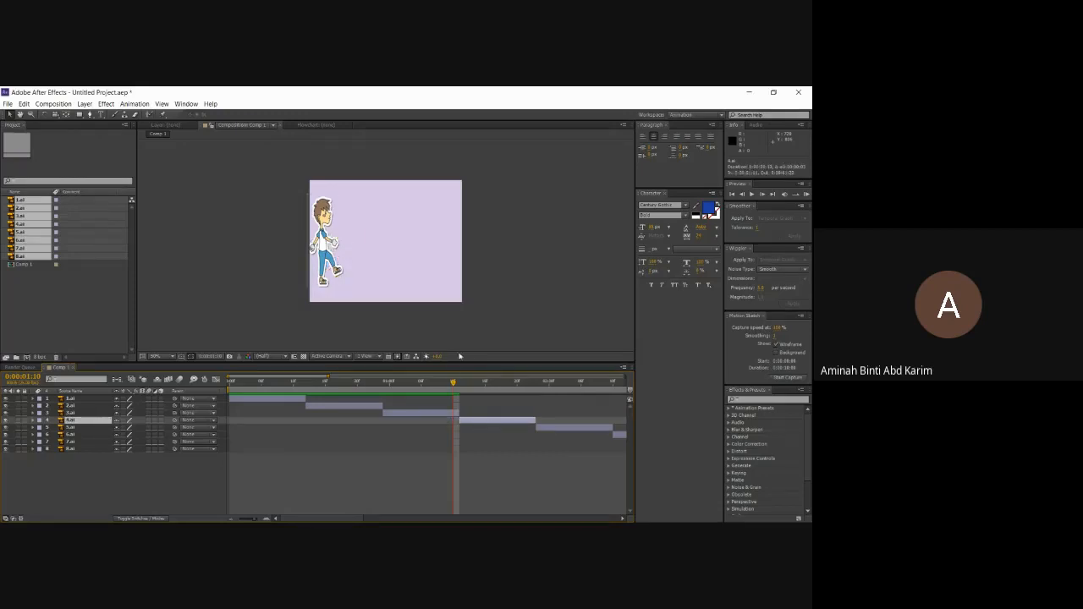
Step: Temporarily overlap 5.ai with the end of 4.ai and, at 0:00:01:22, advance its pose to a horizontal position of about 134
left_click_drag(563, 427, 543, 429)
left_click_drag(454, 384, 529, 396)
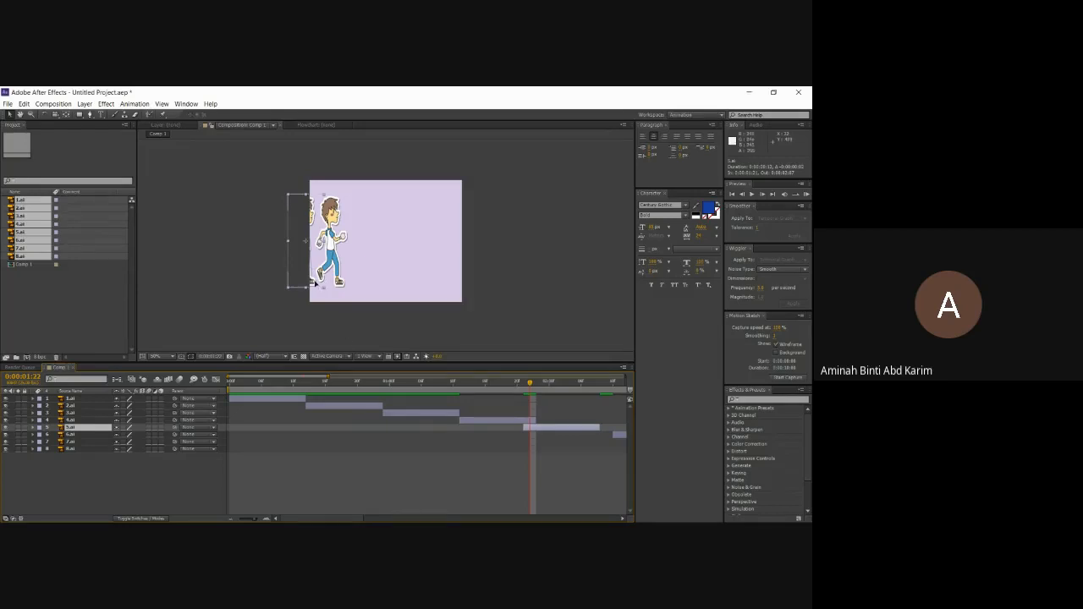
left_click_drag(314, 284, 344, 294)
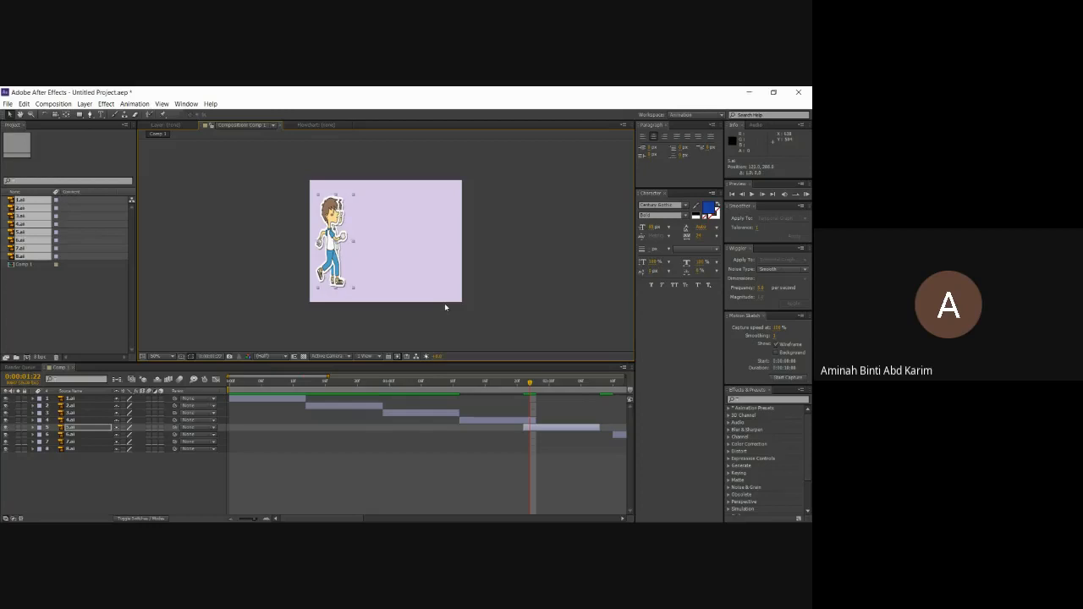
key("shift+Right")
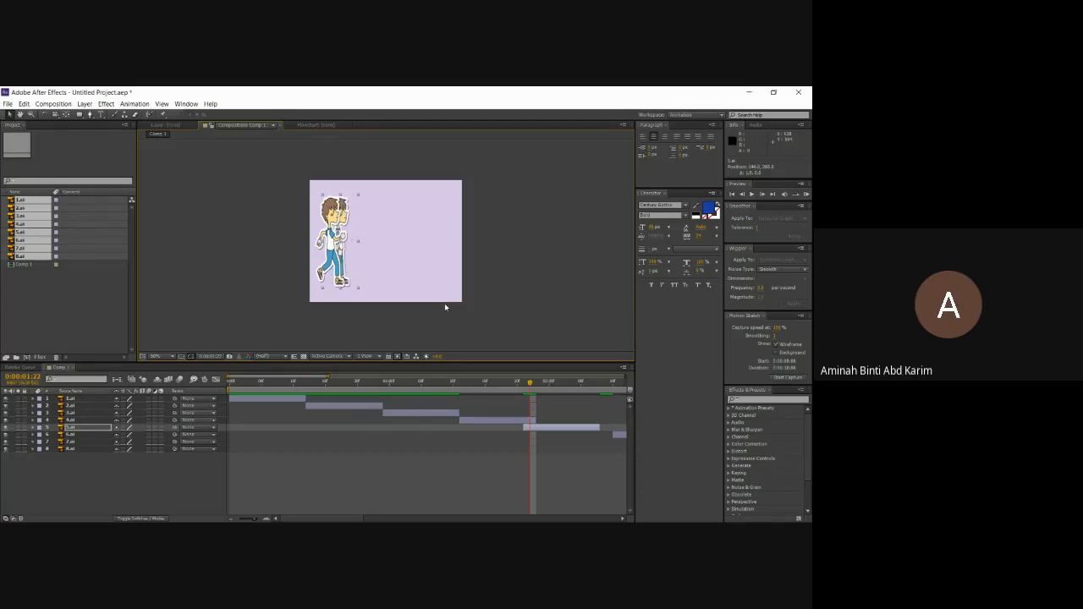
key("Left")
key("Left")
key("Left")
key("Left")
key("Left")
key("Left")
key("Left")
key("Left")
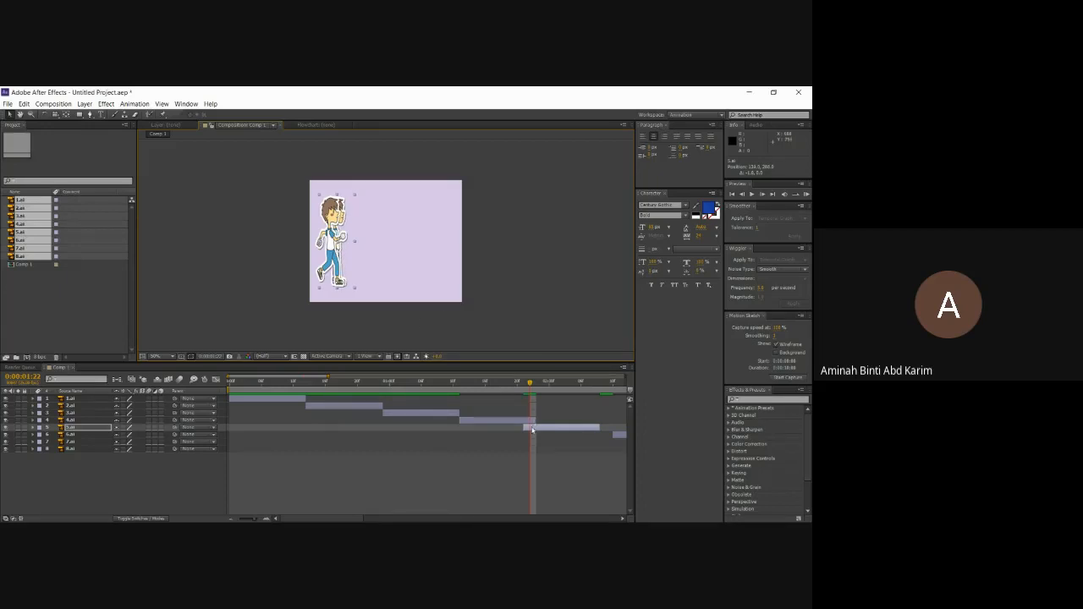
left_click_drag(536, 428, 544, 427)
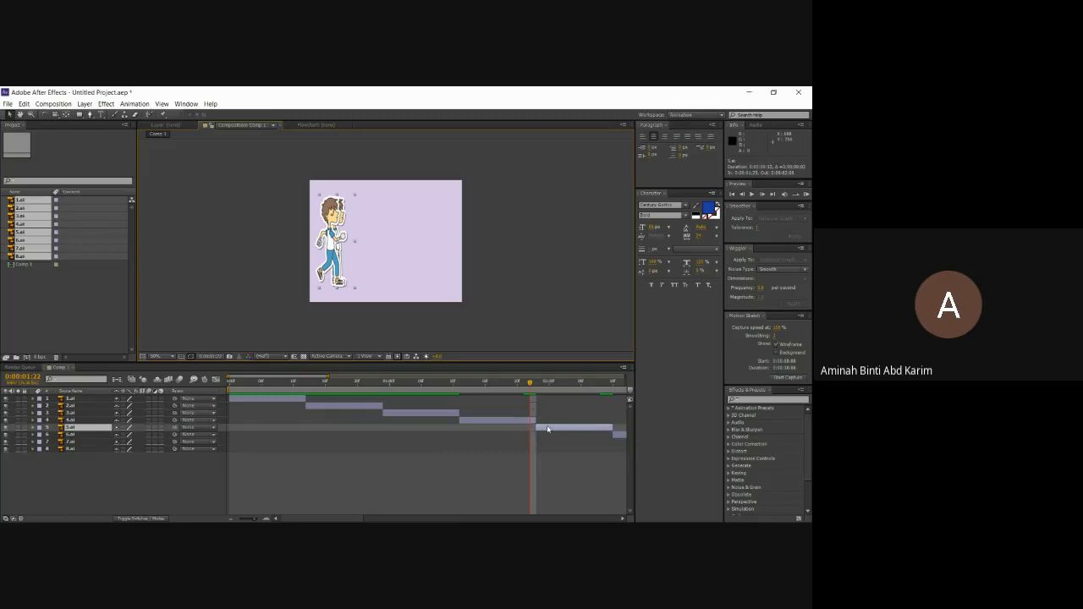
Step: Temporarily overlap 6.ai with the end of 5.ai and, at 0:00:02:08, advance its pose to a horizontal position of about 142
scroll(334, 449, "right", 5)
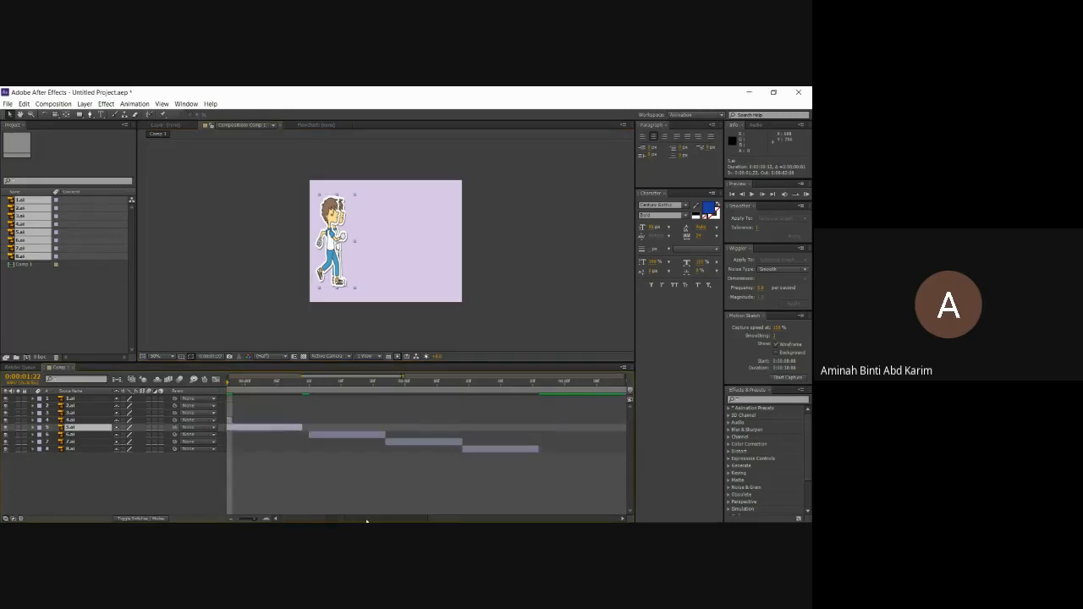
left_click_drag(308, 436, 288, 437)
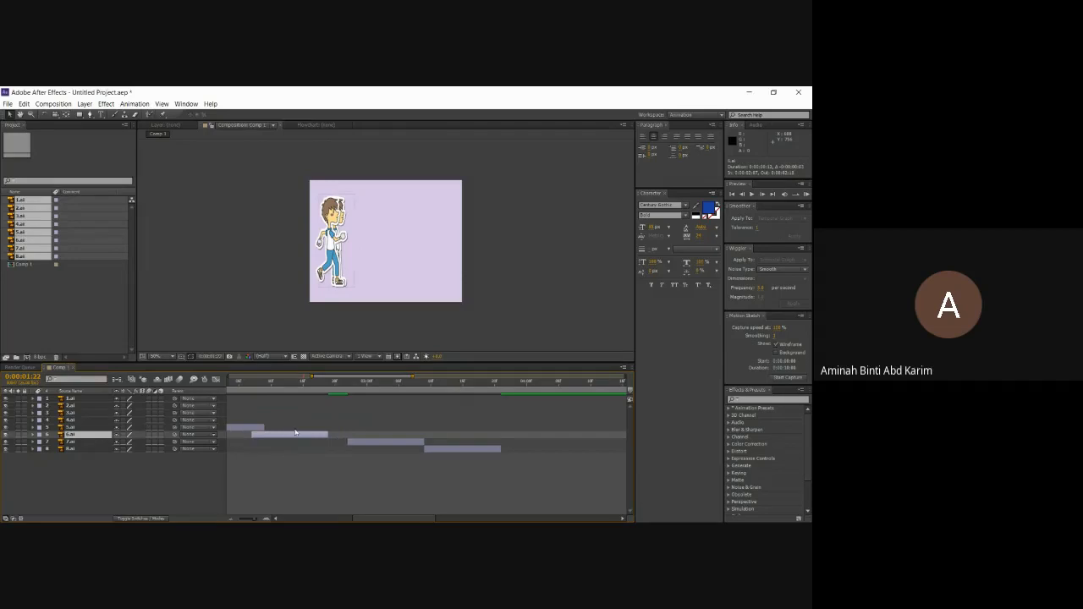
left_click(259, 391)
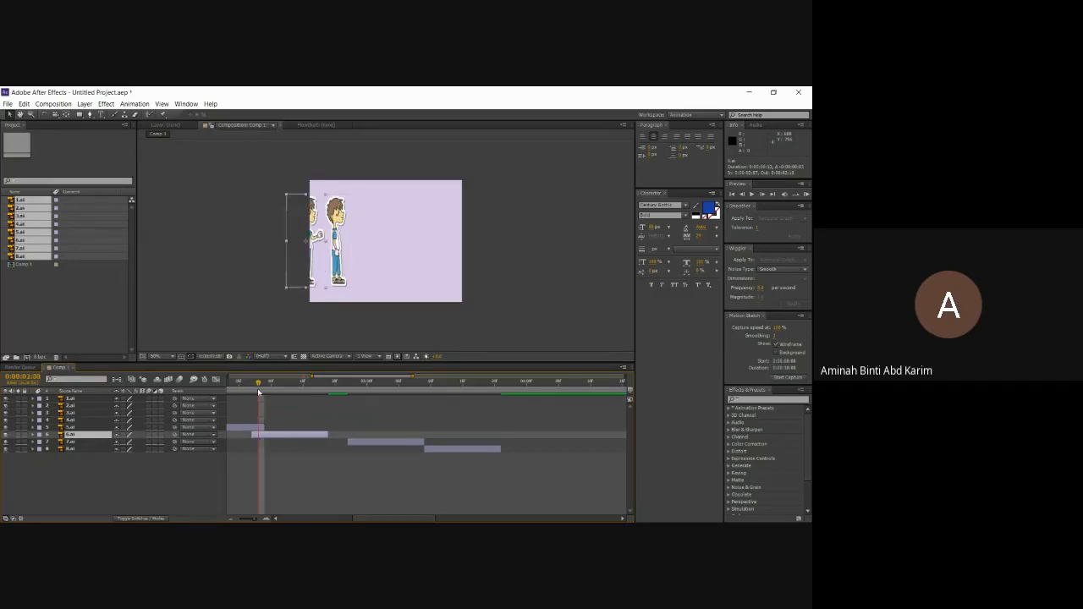
left_click_drag(317, 244, 352, 248)
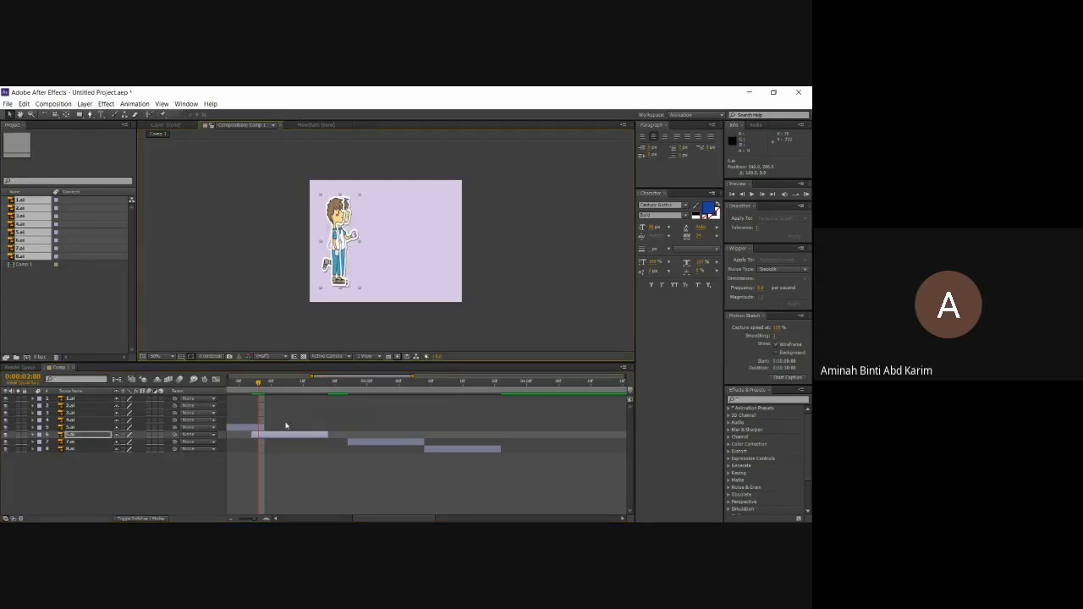
left_click_drag(297, 443, 304, 438)
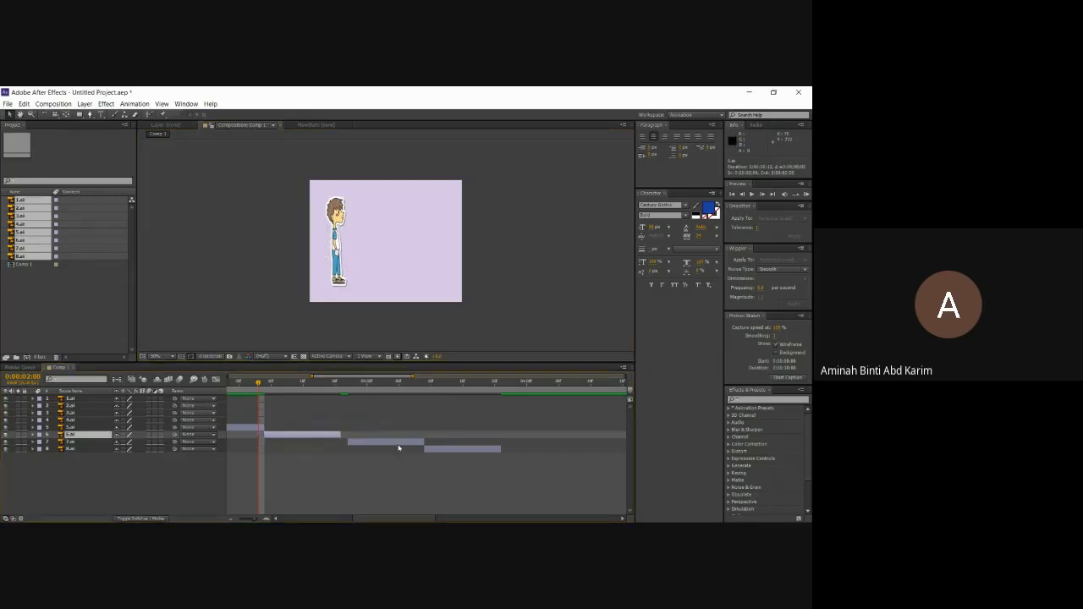
Step: Temporarily overlap 7.ai with the end of 6.ai and, at 0:00:02:20, move its pose to the right, slightly ahead of 6.ai
left_click_drag(399, 443, 379, 442)
left_click(333, 392)
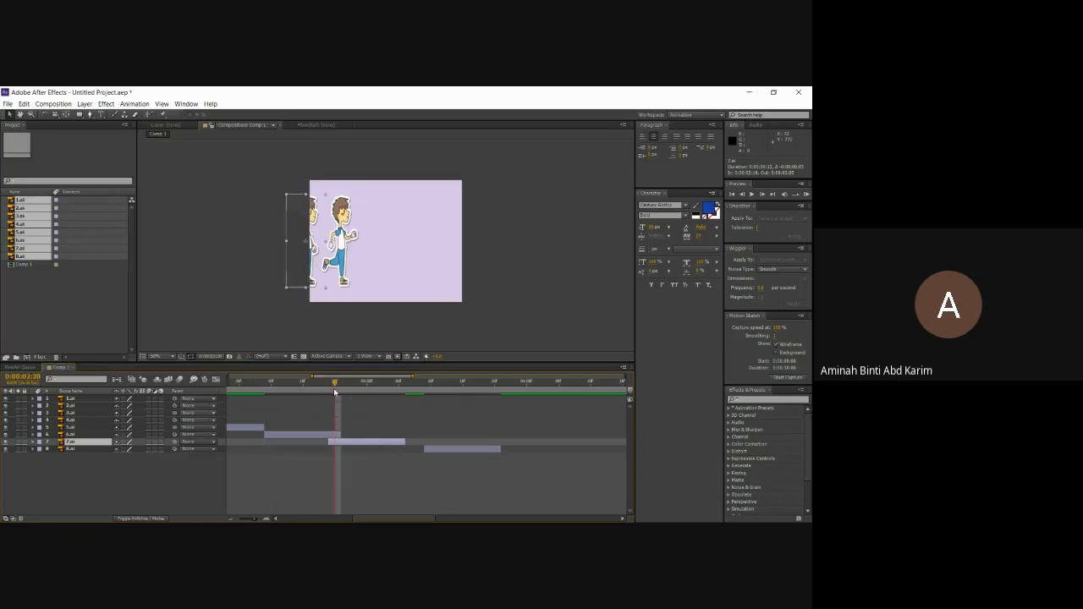
left_click_drag(313, 248, 349, 254)
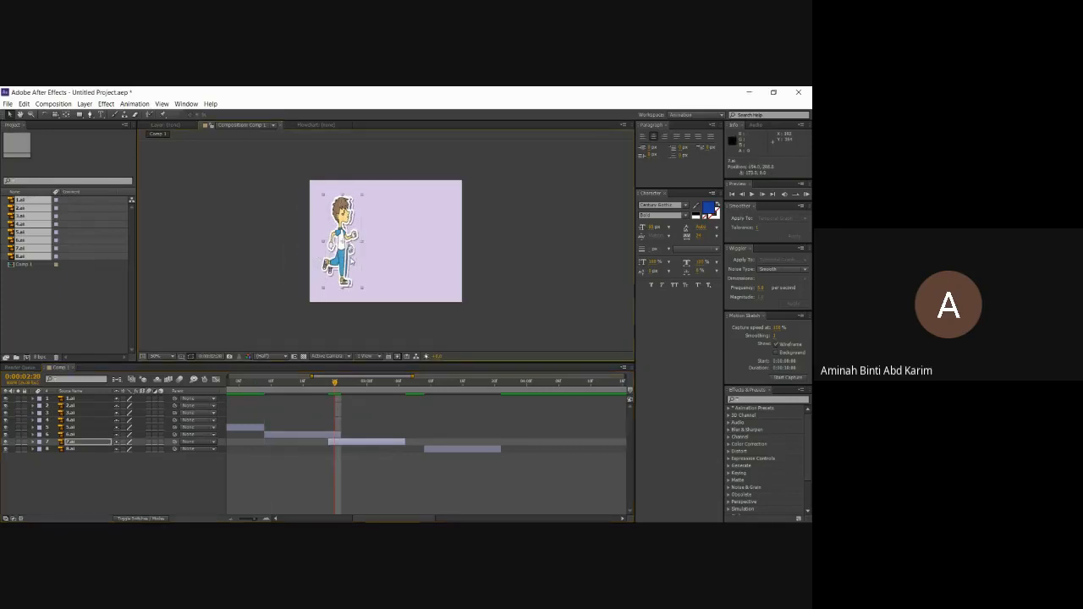
key("Right")
key("Right")
key("Right")
key("Right")
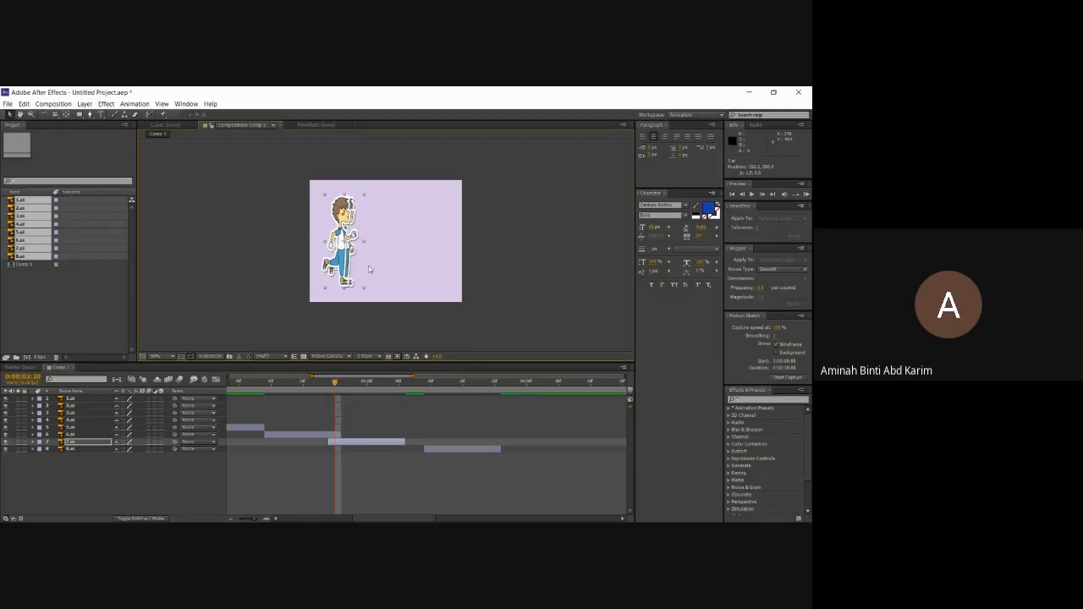
key("Right")
key("Right")
key("Right")
key("Right")
left_click_drag(346, 447, 358, 447)
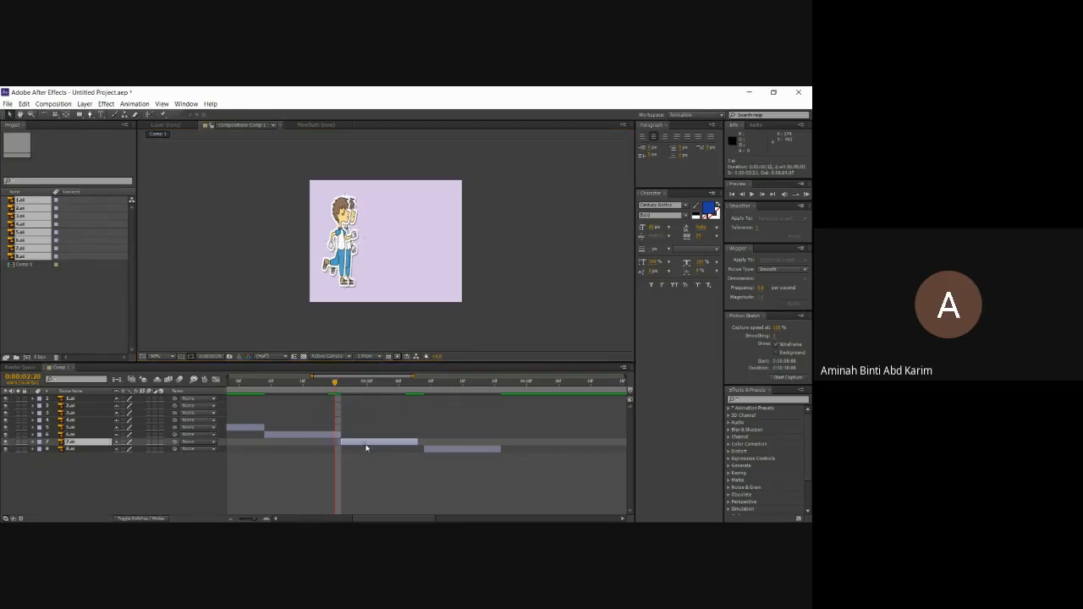
Step: Shift the 8.ai clip earlier to overlap the end of 7.ai, and place the playhead in the overlap at 0:00:03:07
left_click_drag(446, 452, 433, 454)
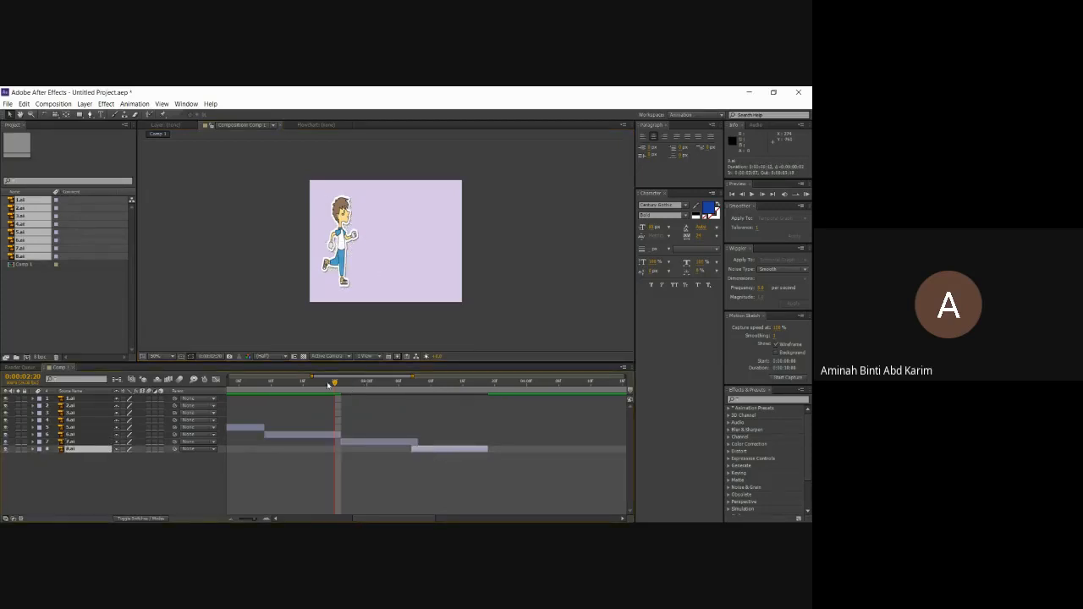
key("i")
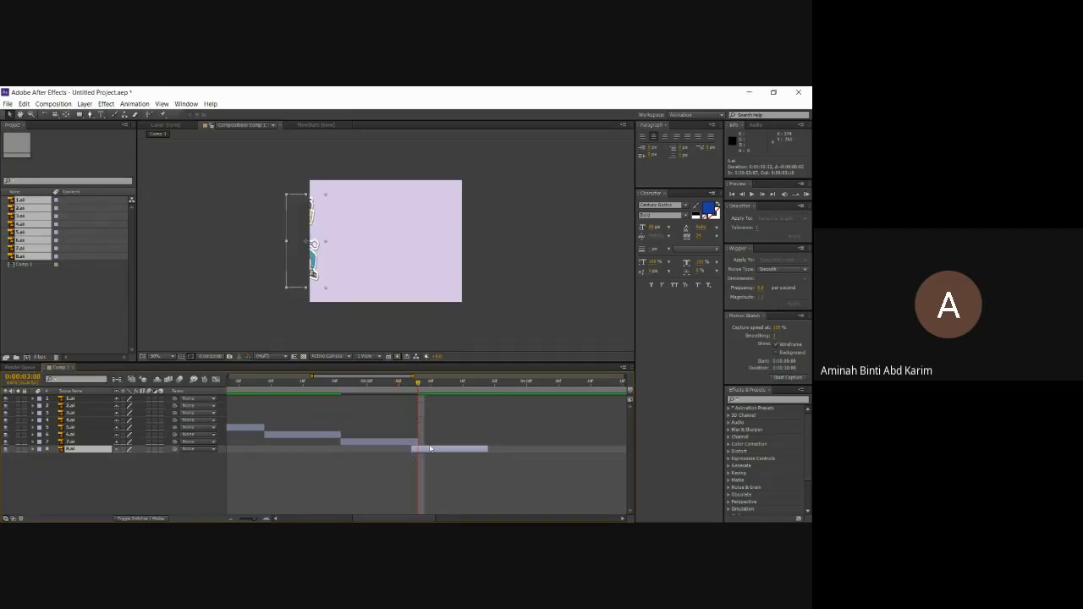
left_click_drag(429, 449, 423, 450)
left_click_drag(418, 384, 413, 385)
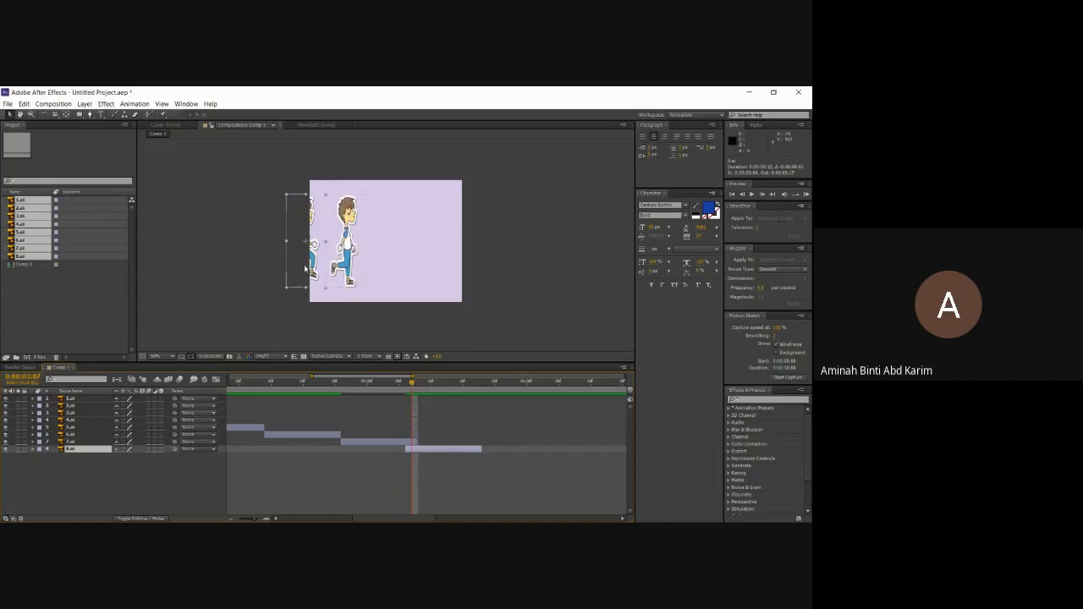
Step: Advance layer 8.ai ahead of 7.ai to a horizontal position of about 204, and shift its clip back to start where 7.ai ends
left_click_drag(306, 269, 349, 269)
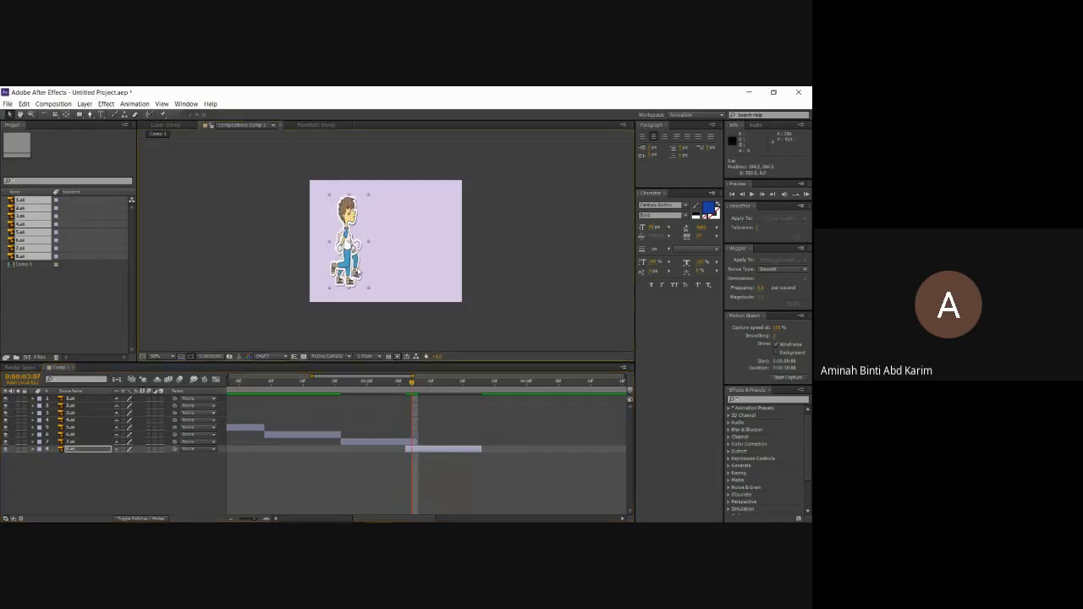
key("Right")
key("Right")
key("Right")
key("Right")
key("Right")
key("Right")
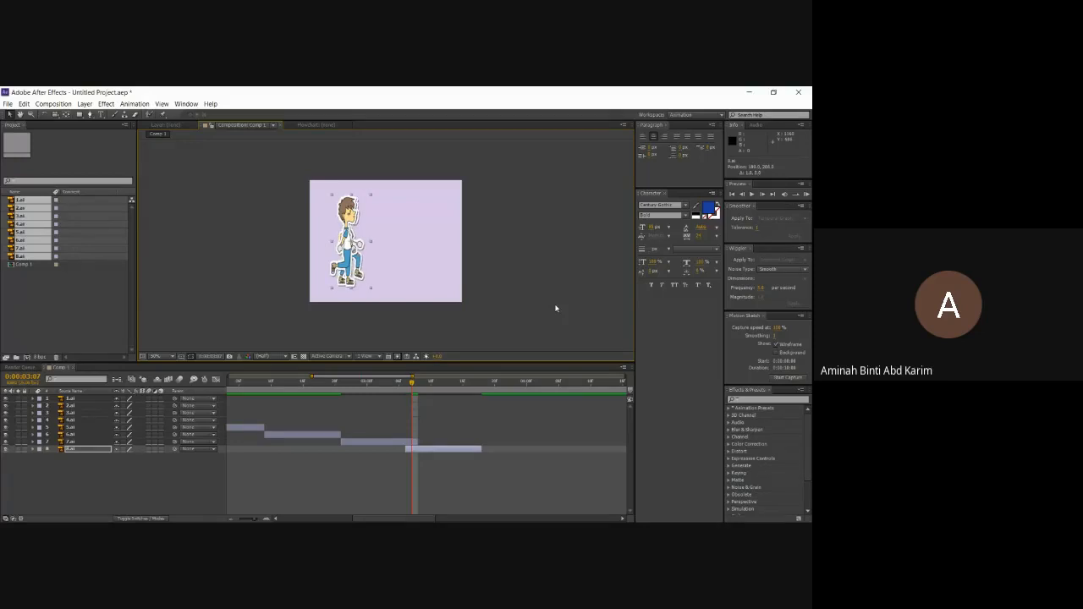
key("Right")
key("Right")
key("Right")
key("Right")
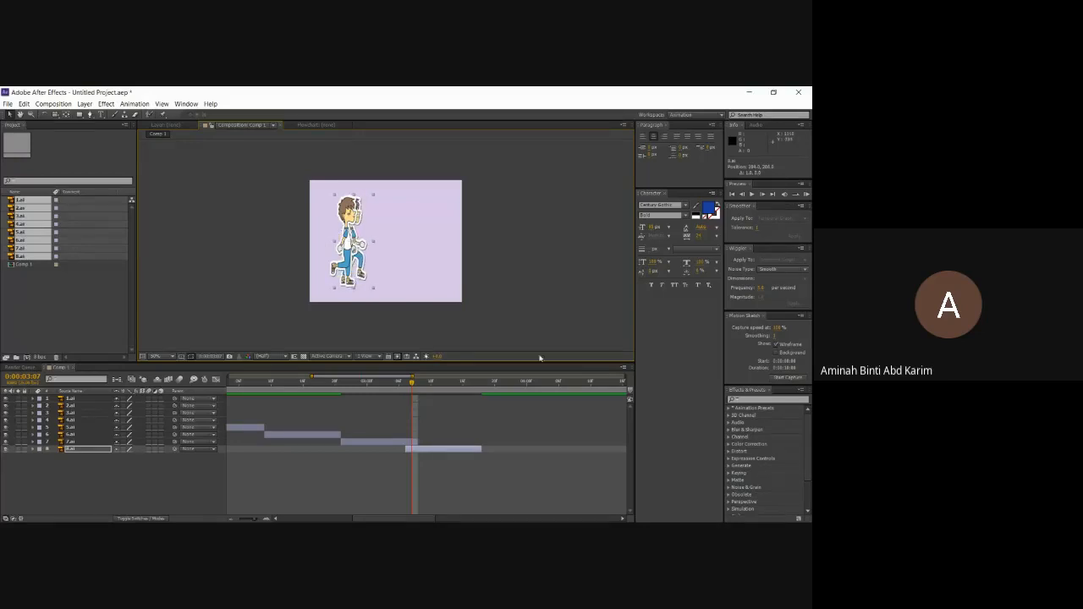
left_click_drag(454, 448, 461, 457)
Step: Return to the start of the composition and play the walk sequence
left_click(416, 384)
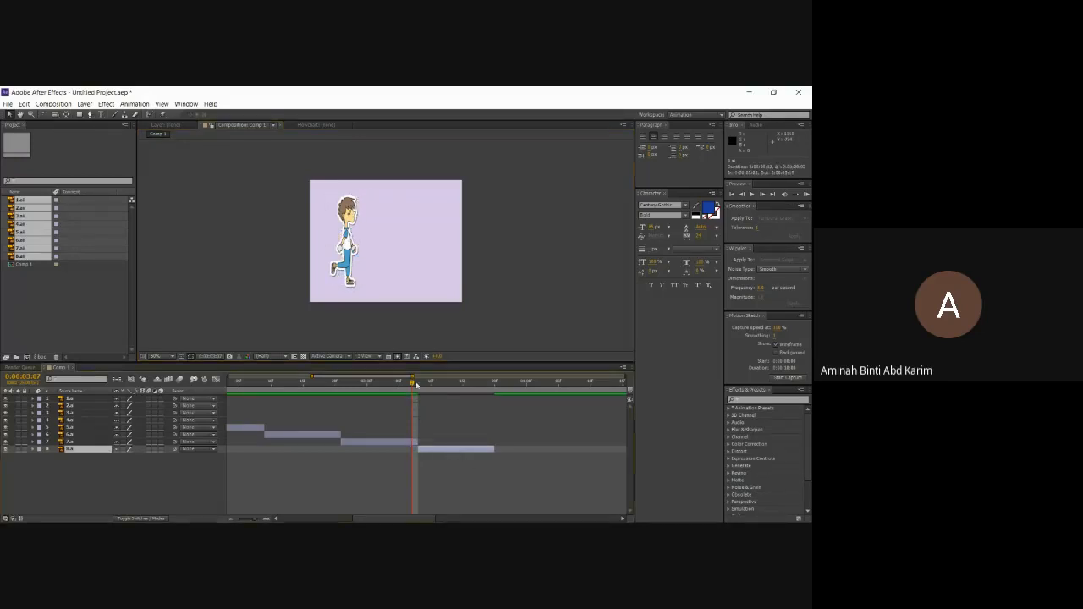
key("Home")
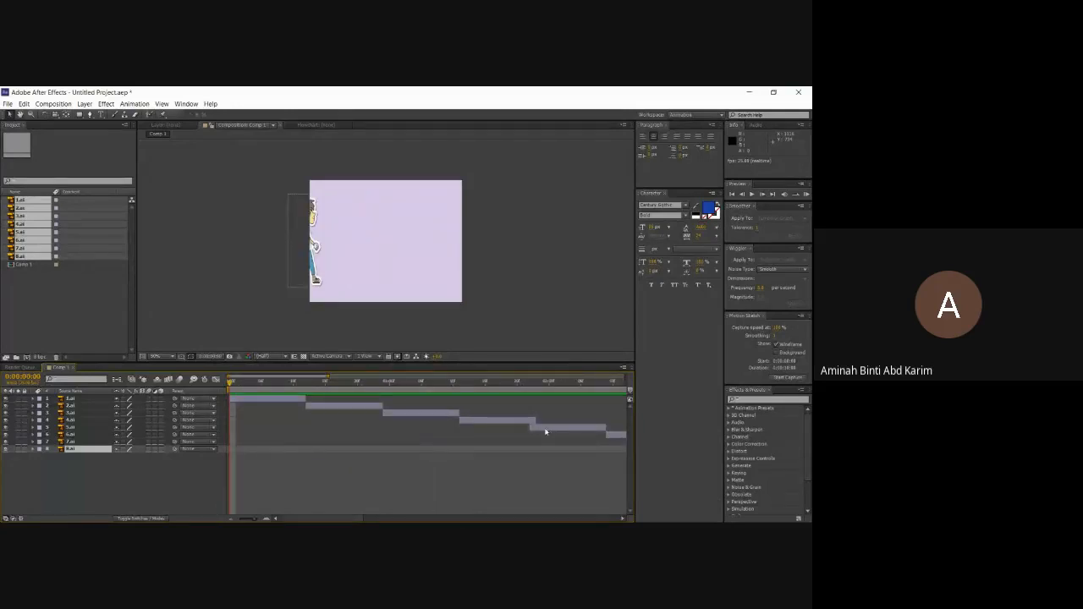
Step: Shift clips 5.ai through 8.ai slightly later so each one starts exactly where the previous clip ends
left_click_drag(545, 429, 553, 430)
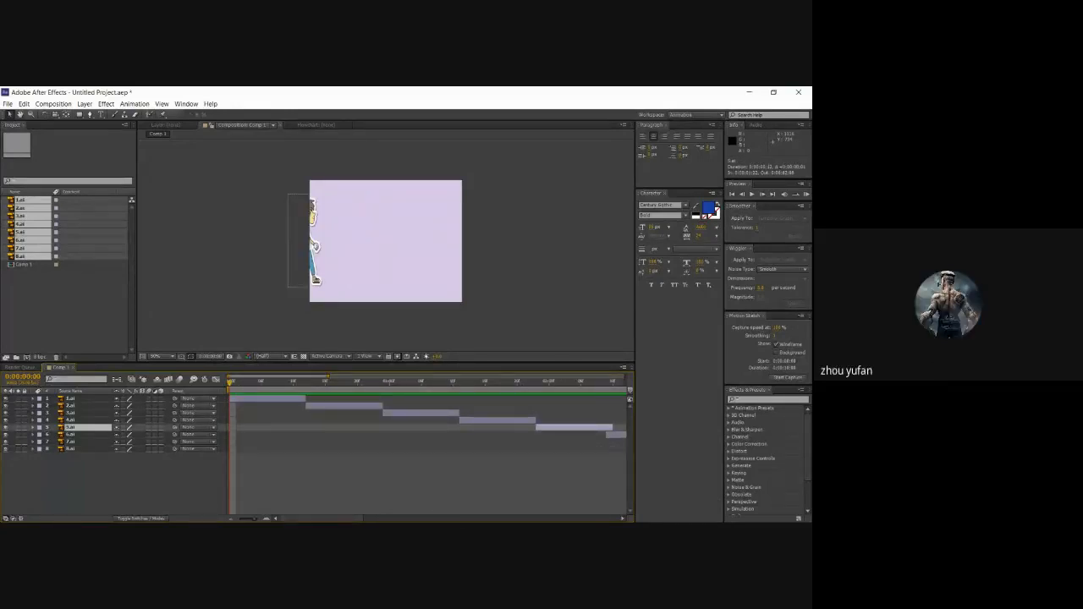
scroll(458, 438, "right", 5)
left_click_drag(458, 438, 533, 445)
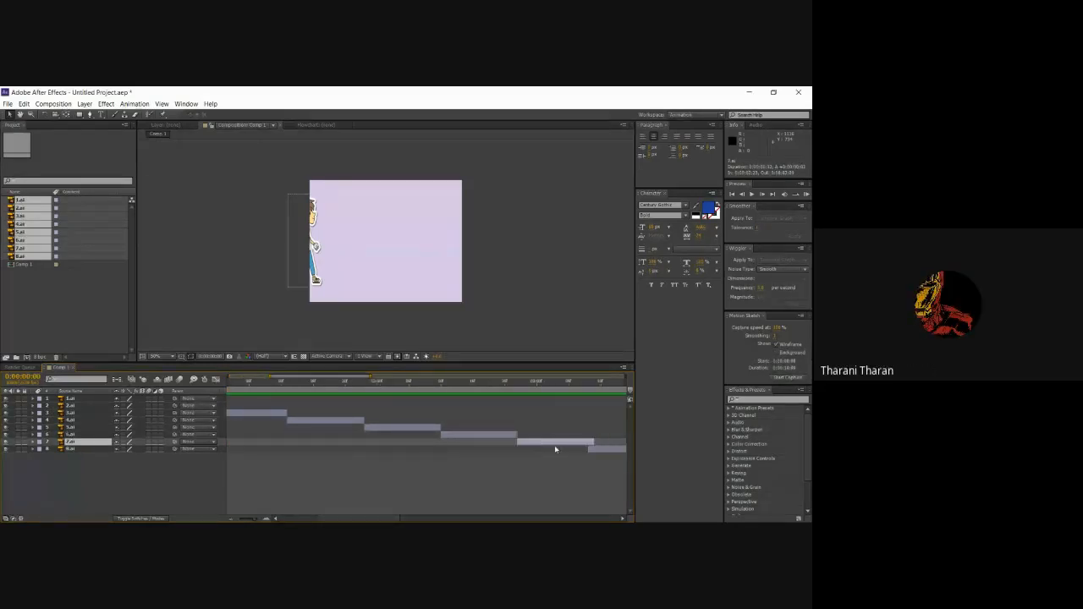
left_click_drag(599, 449, 612, 451)
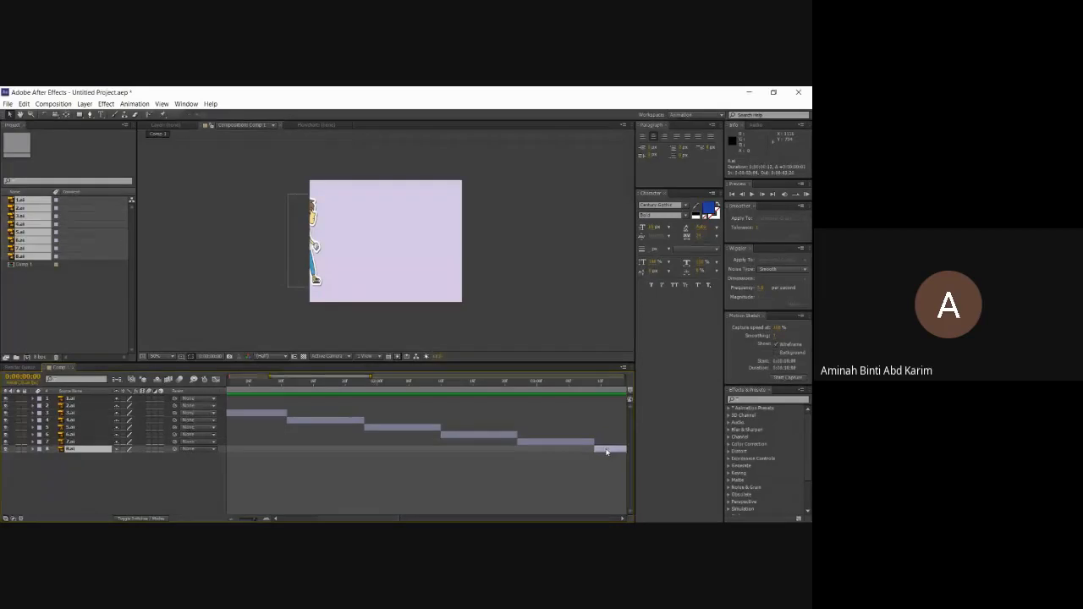
left_click_drag(339, 518, 394, 518)
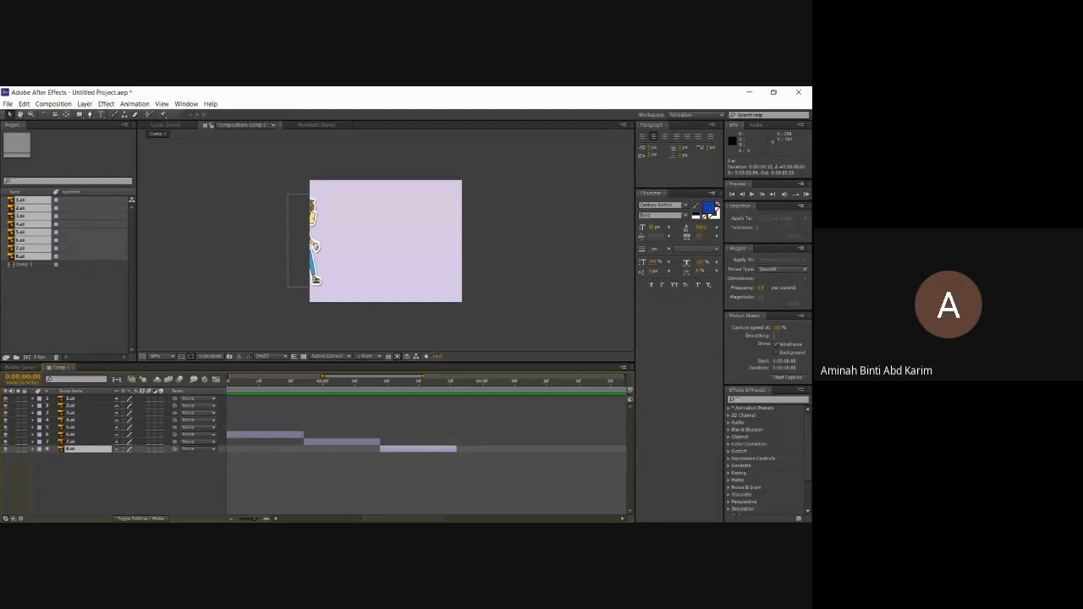
Step: Play the full walk sequence to check it, and return the playhead to the start of the composition
left_click_drag(258, 519, 240, 519)
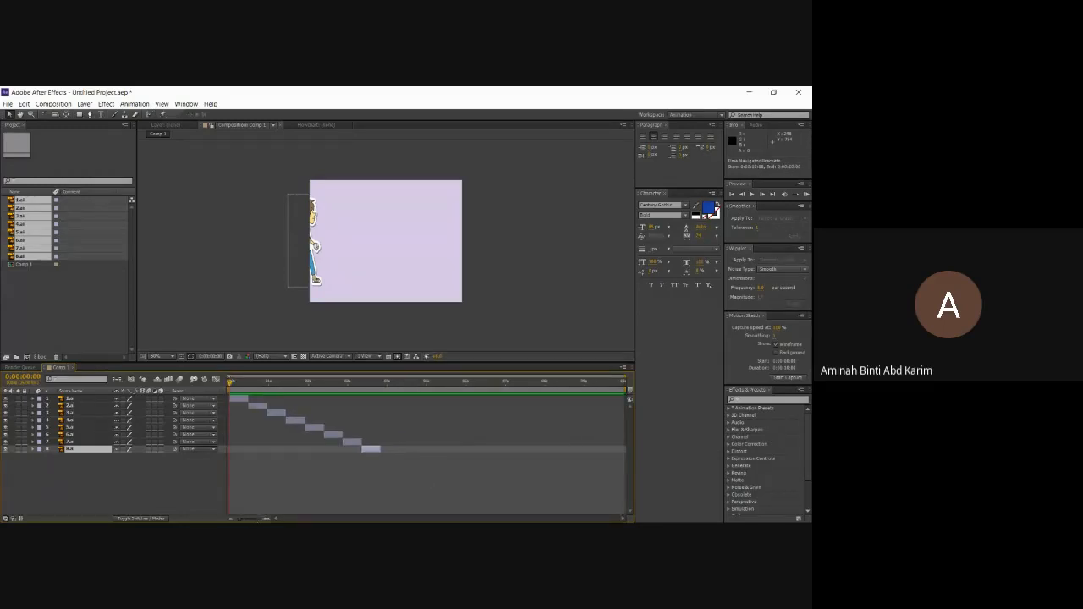
key("space")
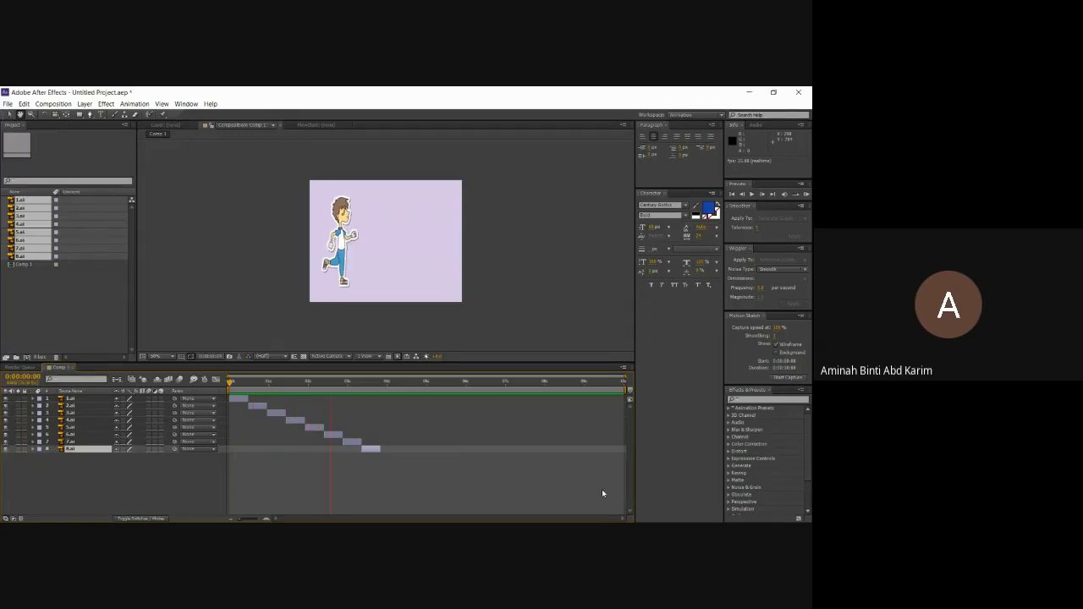
key("space")
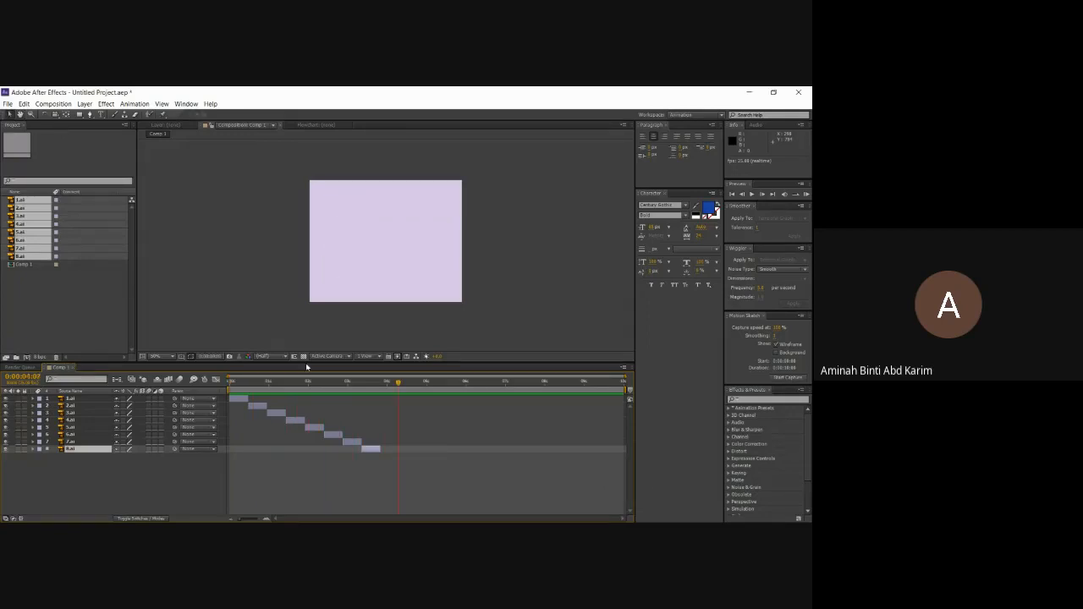
left_click_drag(399, 384, 231, 385)
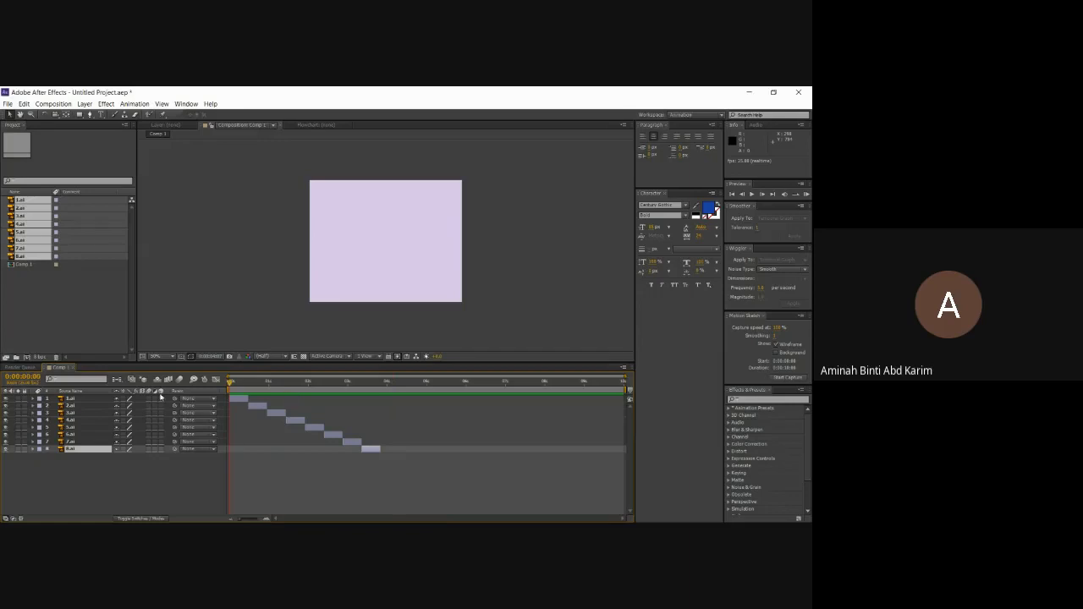
Step: Duplicate layer 7.ai, place the copy below 8.ai in the layer stack, and shift its clip to overlap the end of 8.ai
left_click(132, 482)
left_click(68, 443)
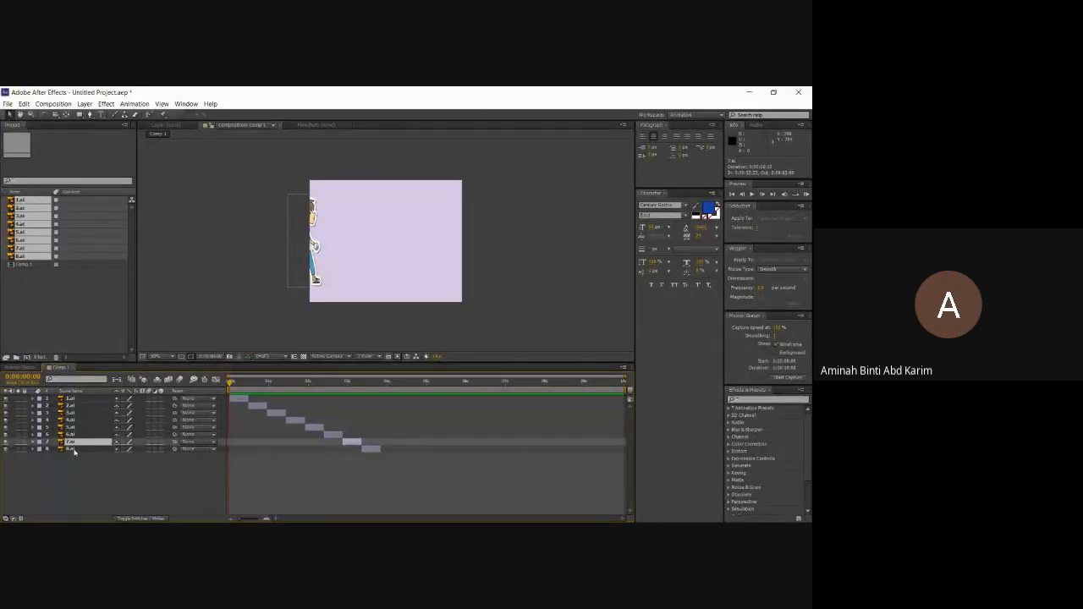
key("ctrl+d")
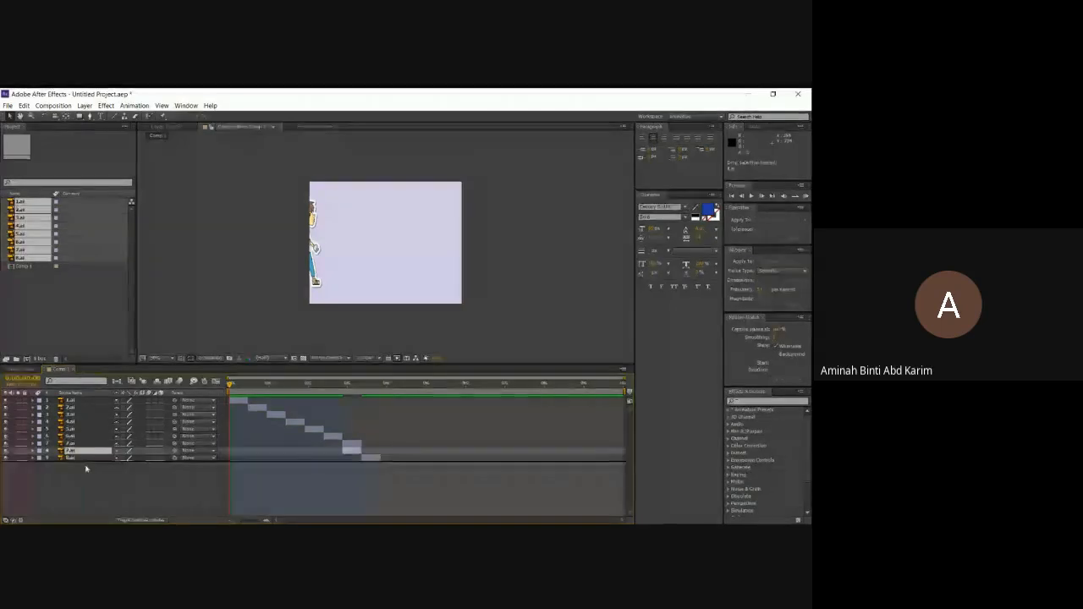
left_click_drag(86, 468, 86, 466)
left_click_drag(355, 458, 377, 459)
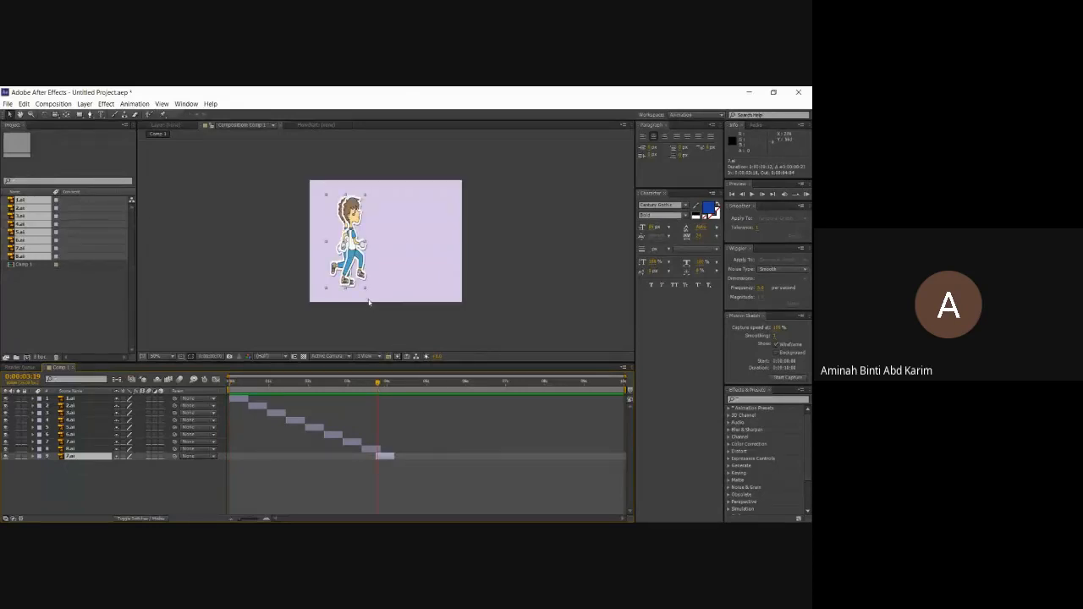
Step: Advance the 7.ai copy to a horizontal position of about 214, and shift its clip to start where 8.ai ends
key("Right")
key("Right")
key("Right")
key("Right")
key("Right")
key("Right")
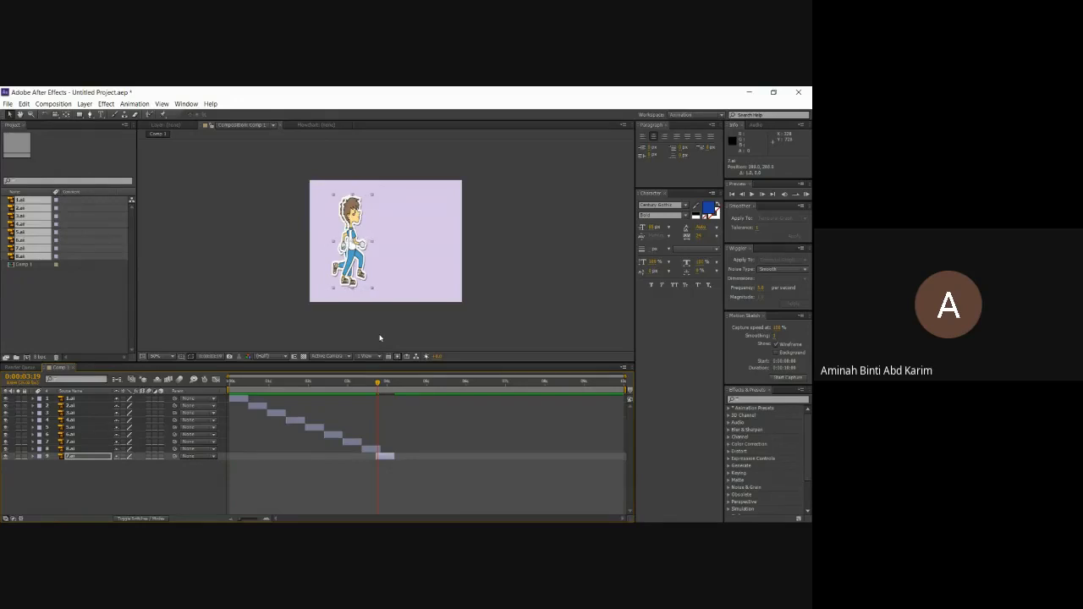
key("Right")
key("Right")
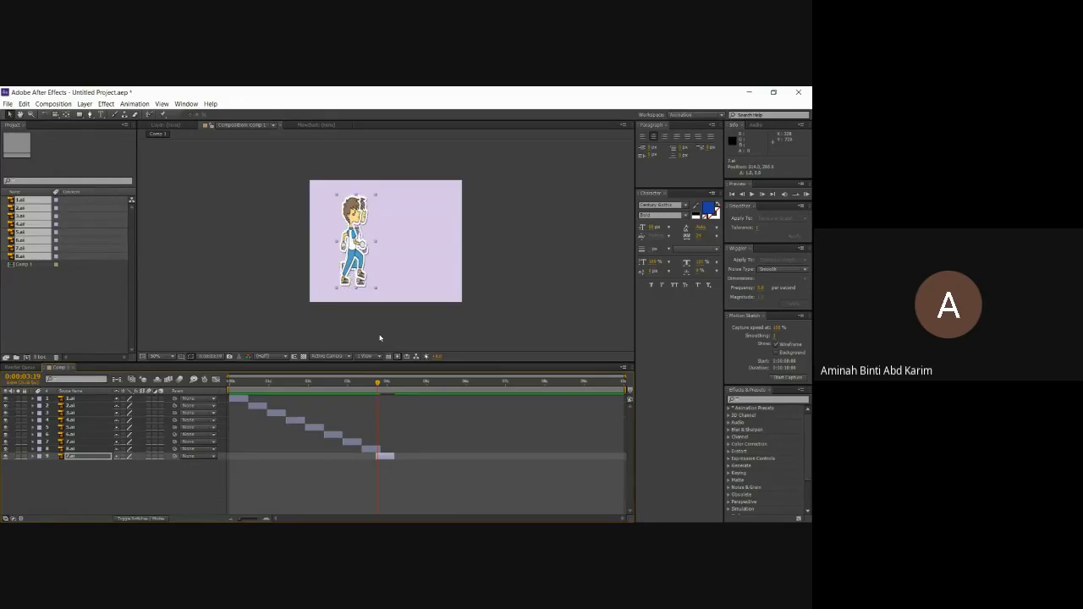
left_click(393, 457)
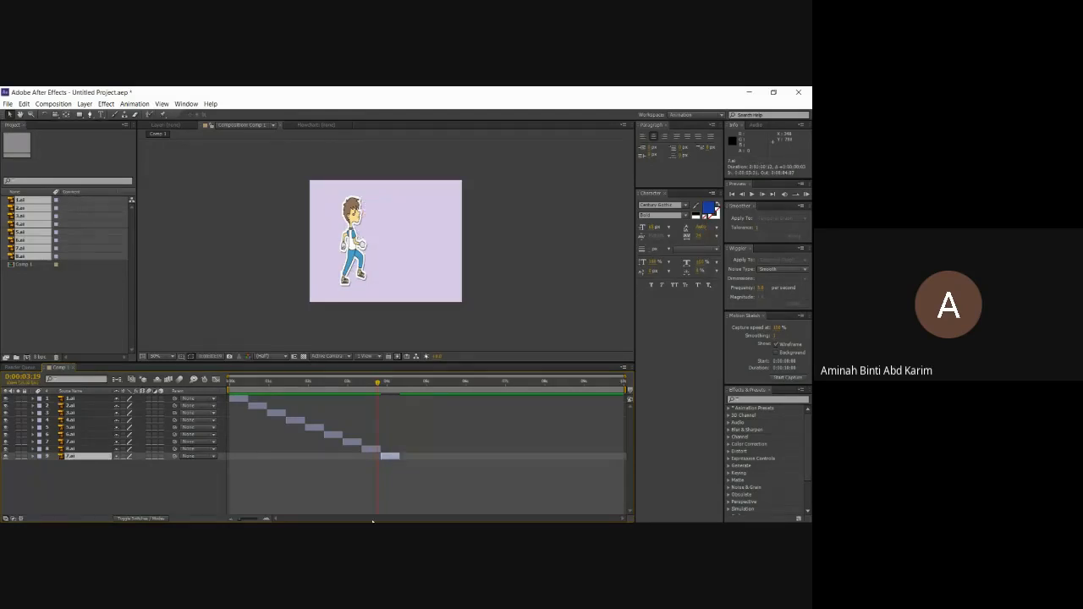
Step: Duplicate layer 6.ai beneath all other layers, overlap its clip with the end of the 7.ai copy, and place the playhead at 0:00:04:06
left_click(73, 435)
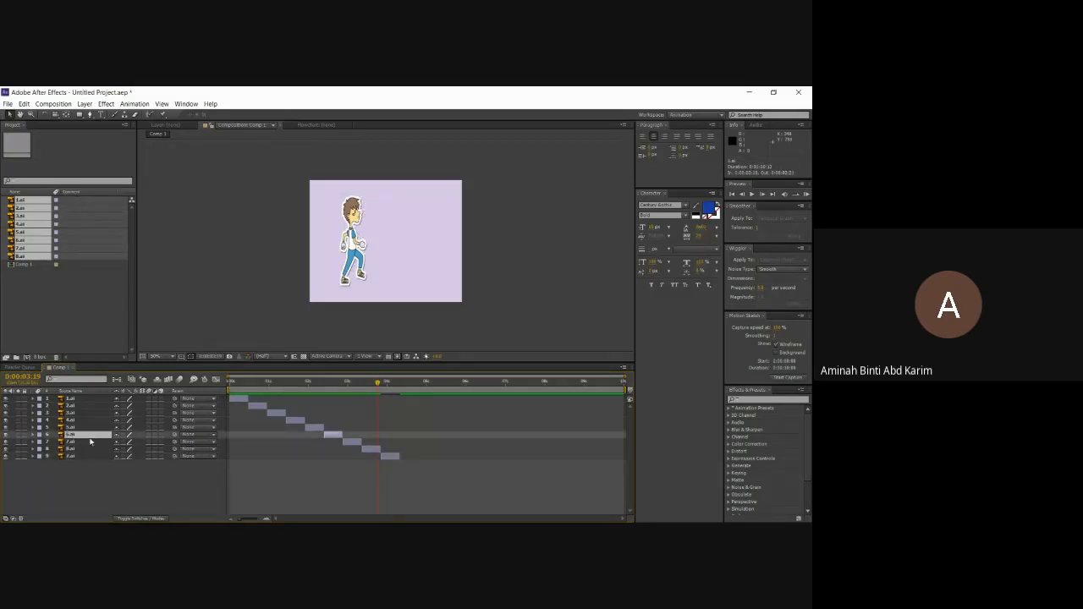
key("ctrl+c")
key("ctrl+v")
left_click_drag(73, 437, 76, 473)
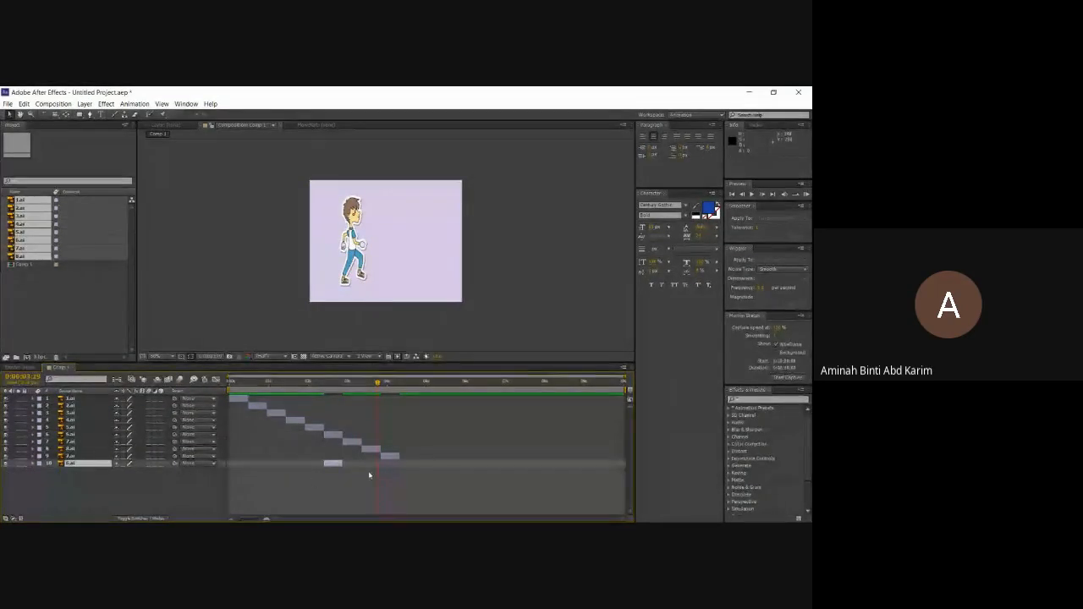
left_click_drag(331, 465, 400, 474)
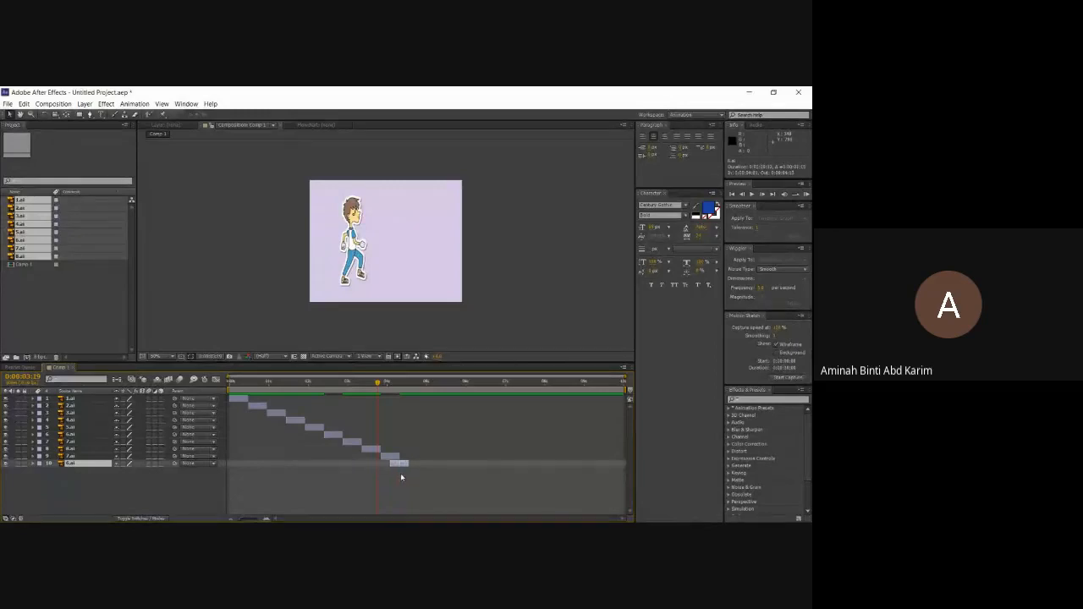
left_click_drag(377, 383, 396, 394)
Step: Advance the 6.ai copy to a horizontal position of about 240, and shift its clip to start where the 7.ai copy ends
left_click(353, 265)
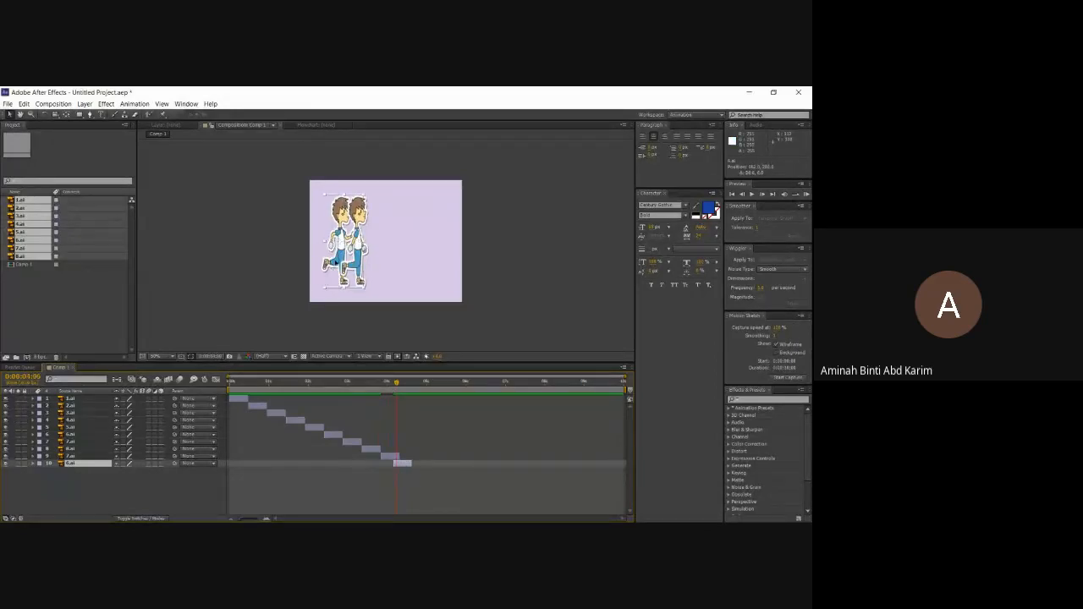
left_click_drag(354, 264, 373, 265)
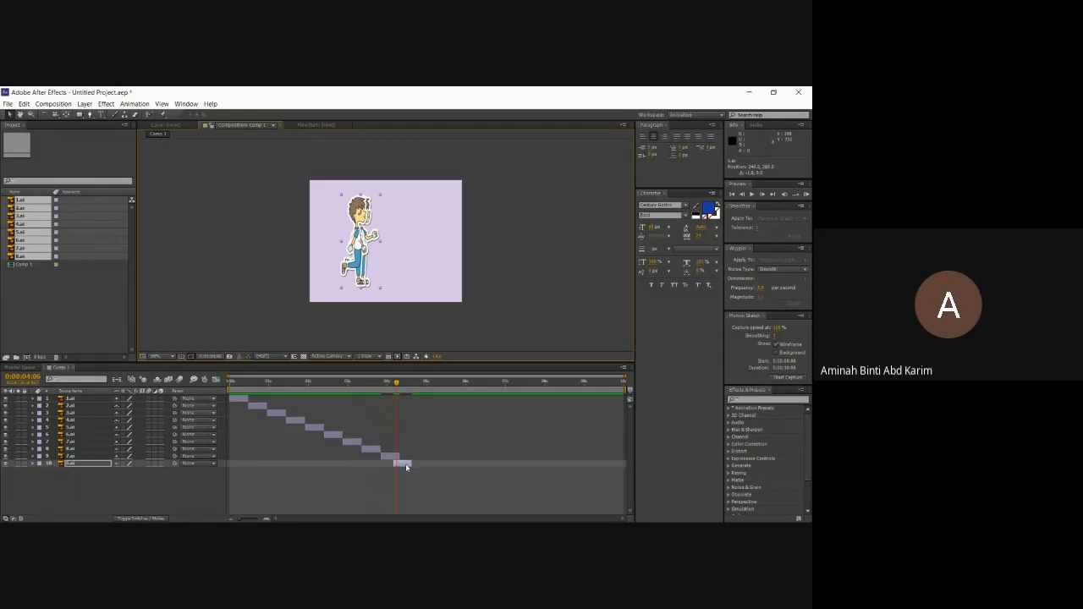
left_click_drag(406, 464, 413, 465)
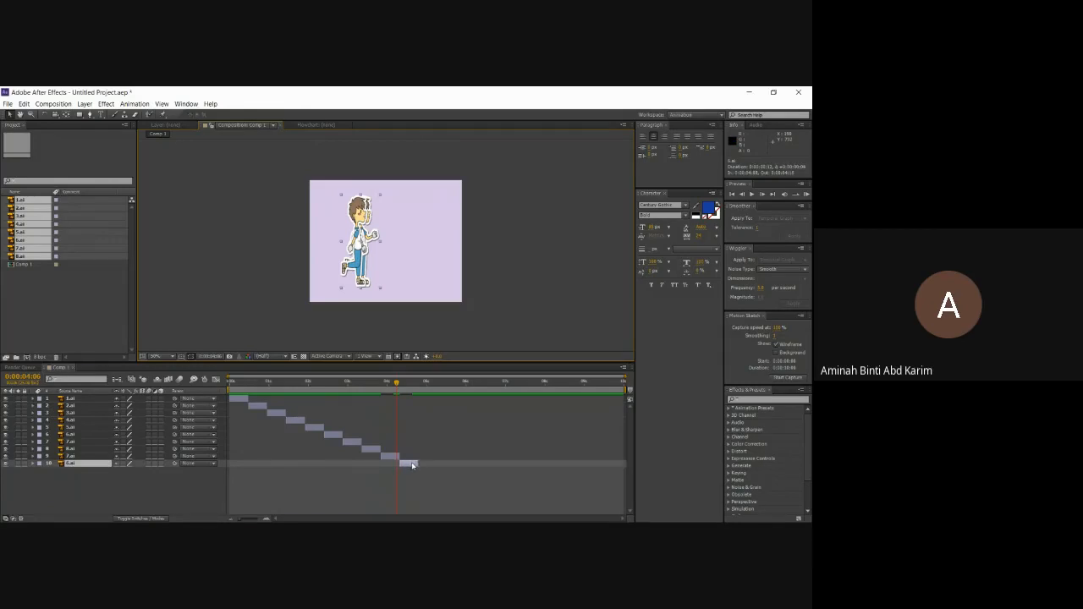
Step: Play the extended walk from the start of the composition, and scrub back to about 0:00:03:01 to review the poses
key("Home")
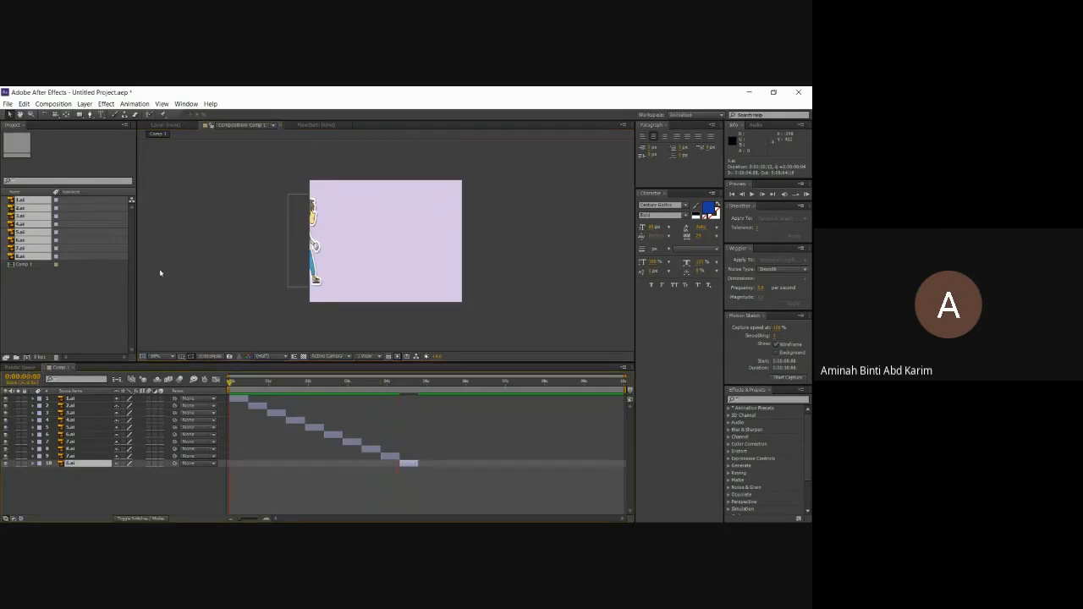
key("space")
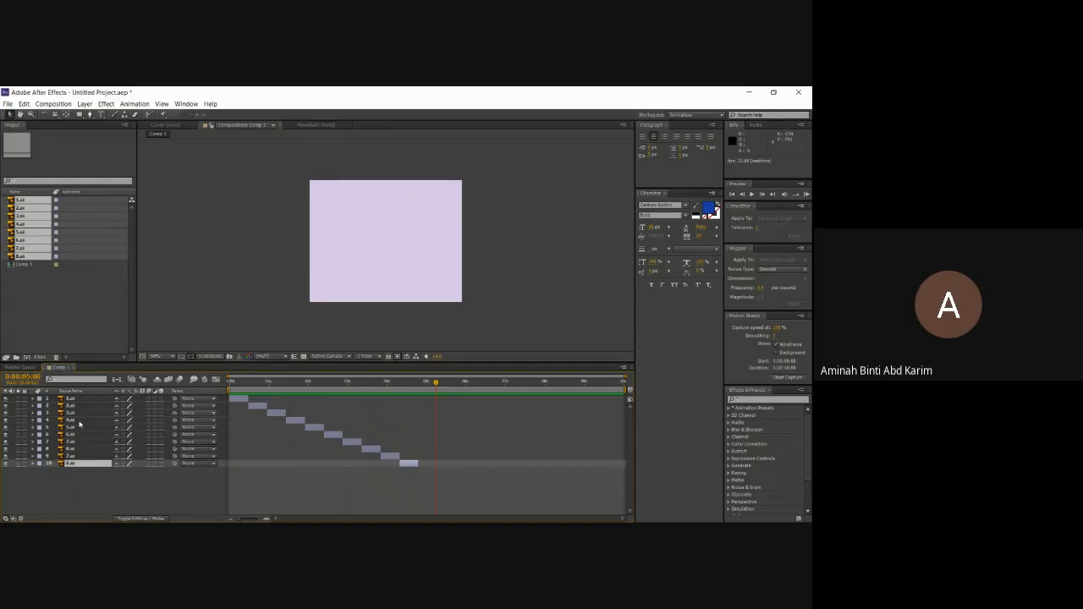
left_click_drag(438, 387, 348, 381)
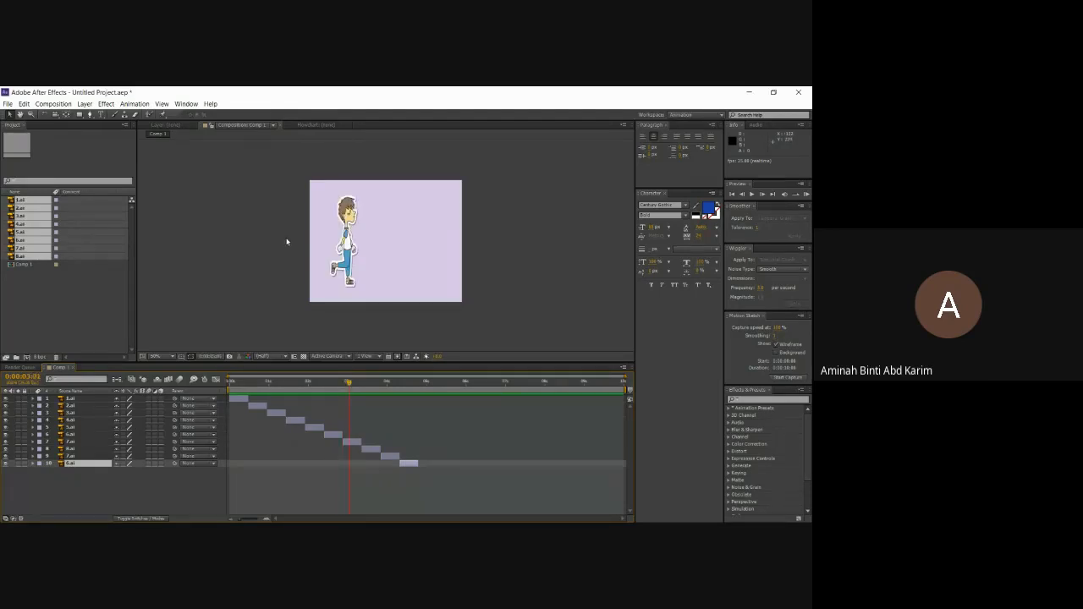